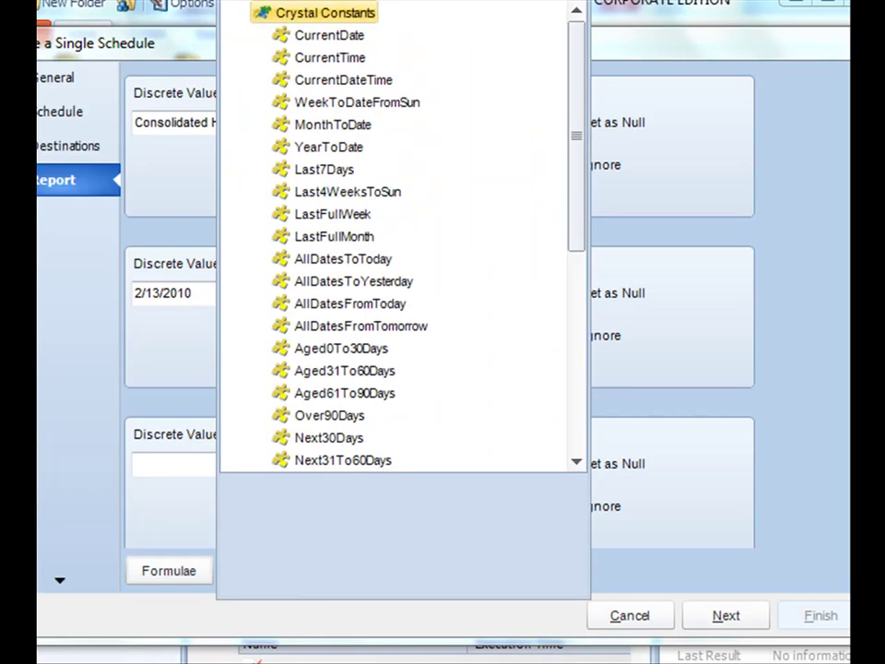
# Step: Move the Insert window to the right and review the Crystal Constants date constants
pyautogui.moveTo(507, 2); pyautogui.dragTo(811, 61)
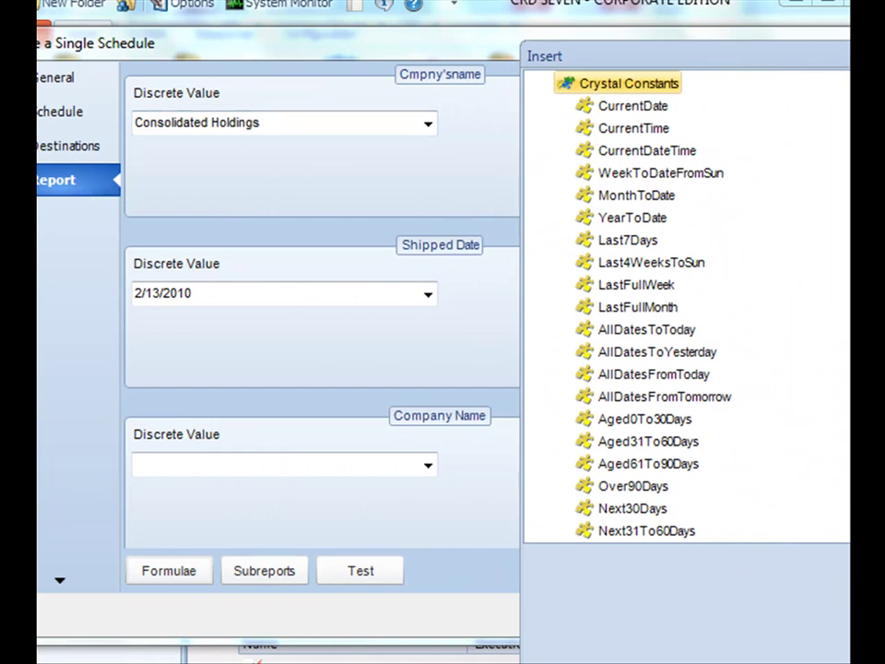
pyautogui.scroll(-6, 686, 304)
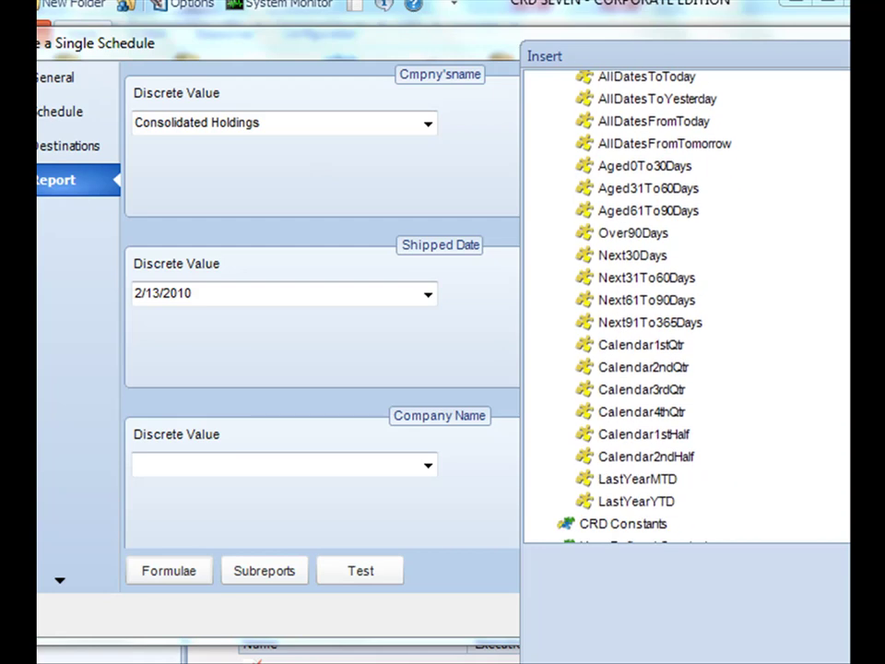
pyautogui.scroll(6, 556, 117)
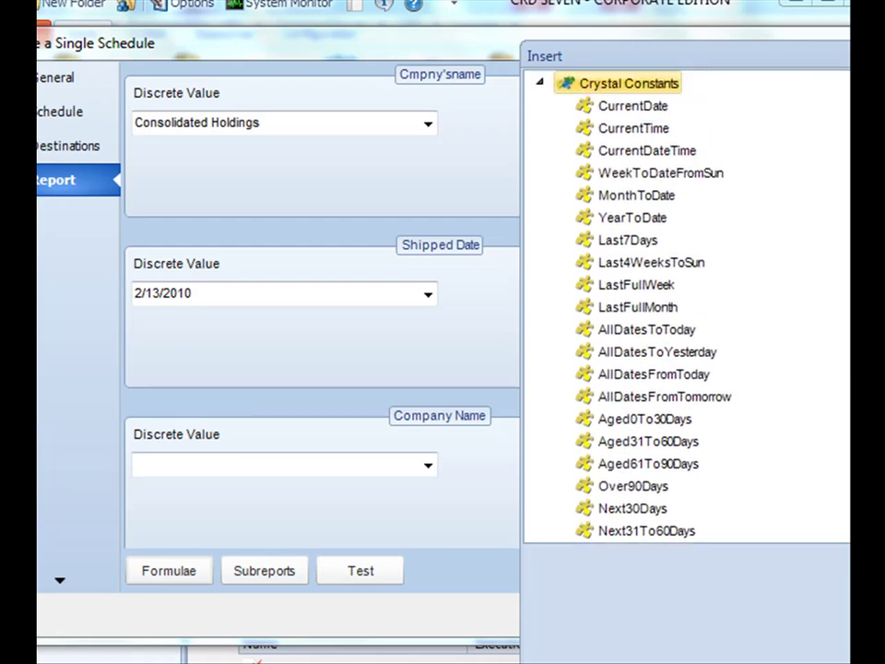
pyautogui.click(541, 84)
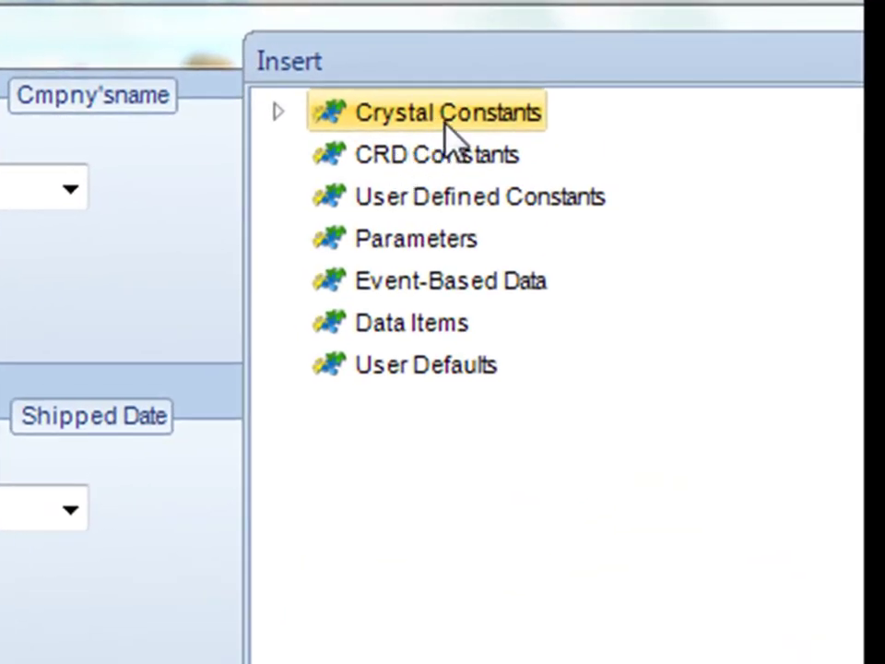
pyautogui.click(279, 109)
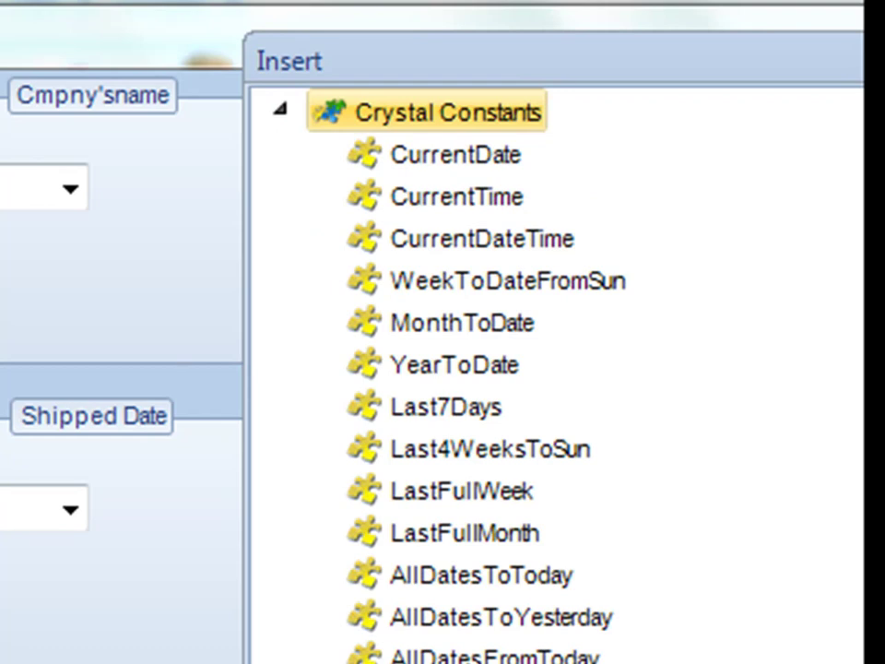
pyautogui.scroll(-2, 461, 368)
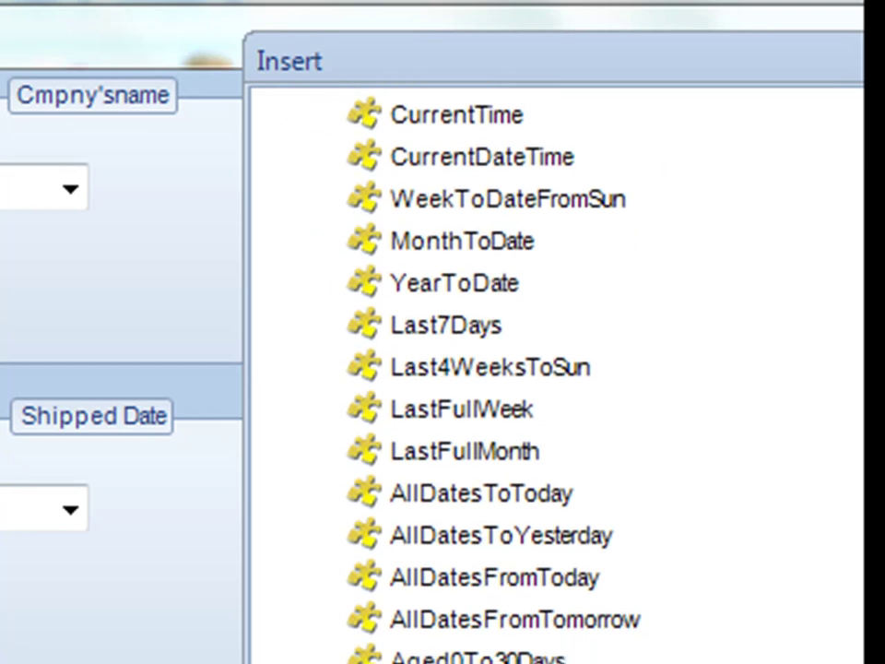
pyautogui.scroll(2, 461, 369)
pyautogui.click(278, 110)
# Step: Review and collapse CRD Constants, then expand the empty User Defined Constants category
pyautogui.doubleClick(353, 155)
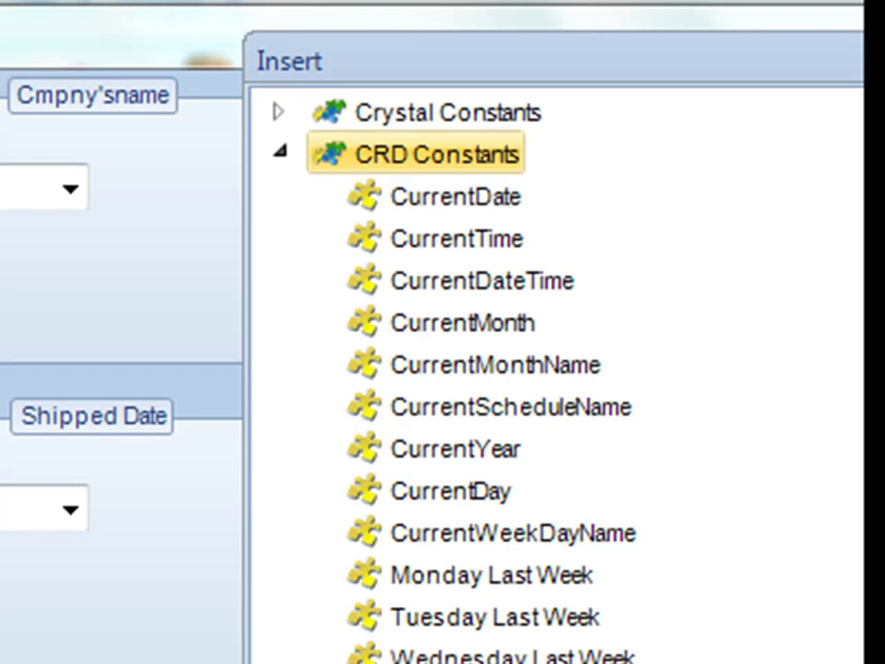
pyautogui.scroll(-5, 553, 387)
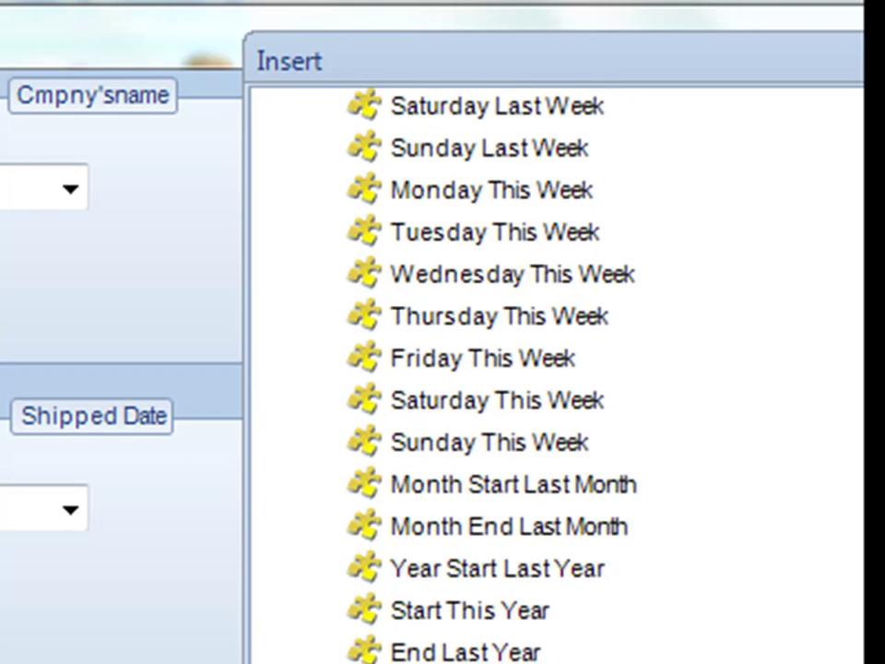
pyautogui.scroll(5, 553, 387)
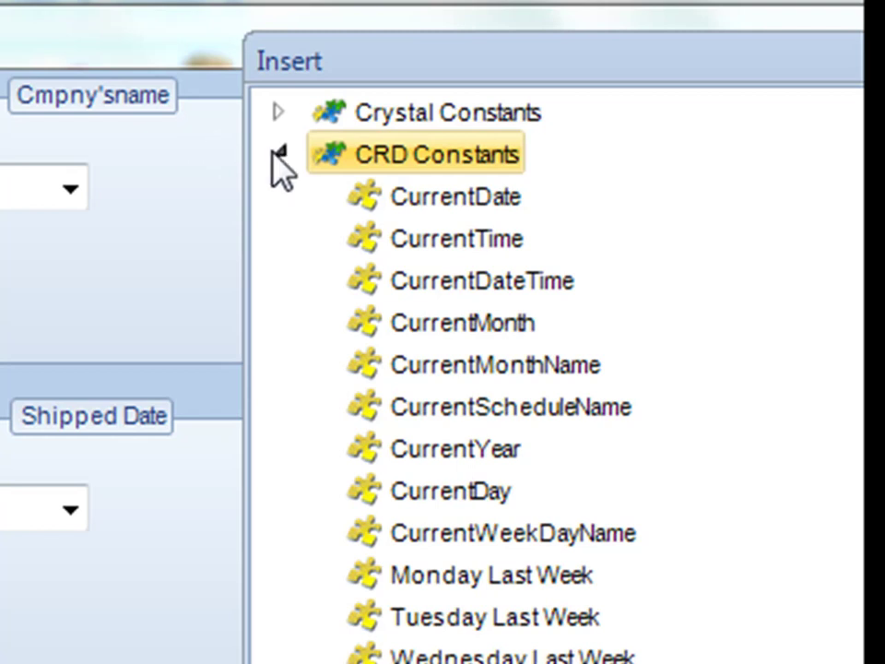
pyautogui.click(279, 152)
pyautogui.doubleClick(373, 203)
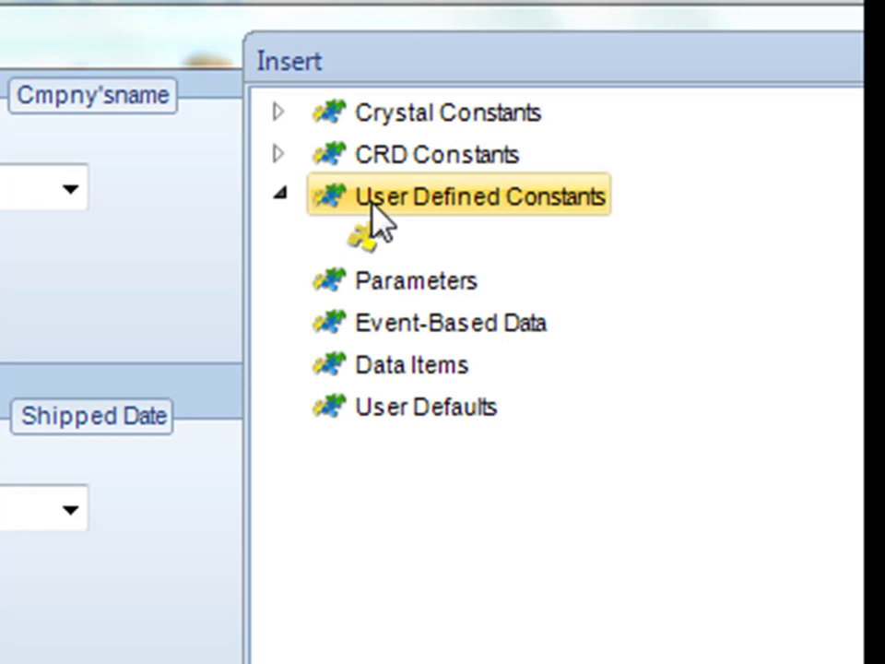
pyautogui.click(280, 192)
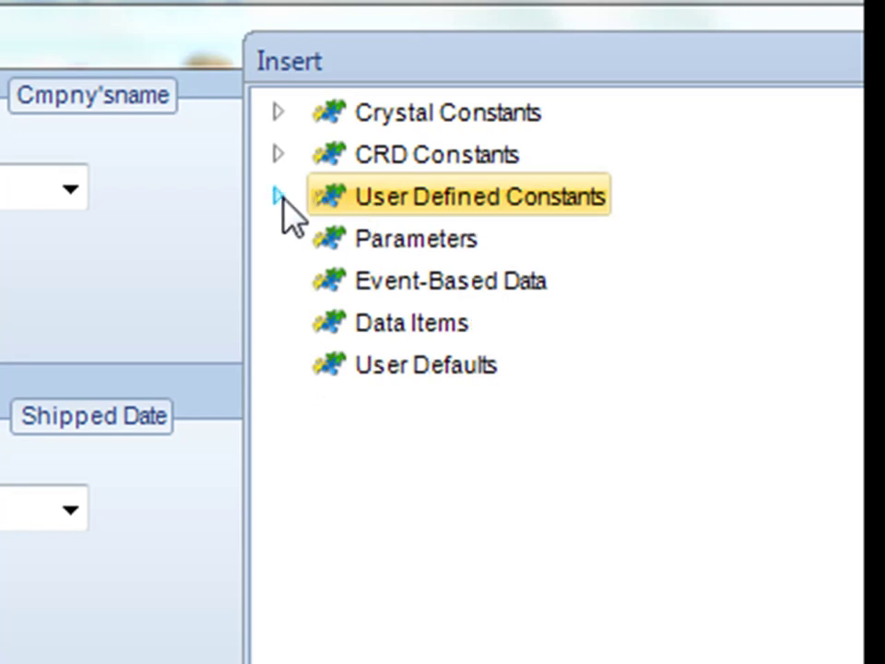
pyautogui.doubleClick(369, 240)
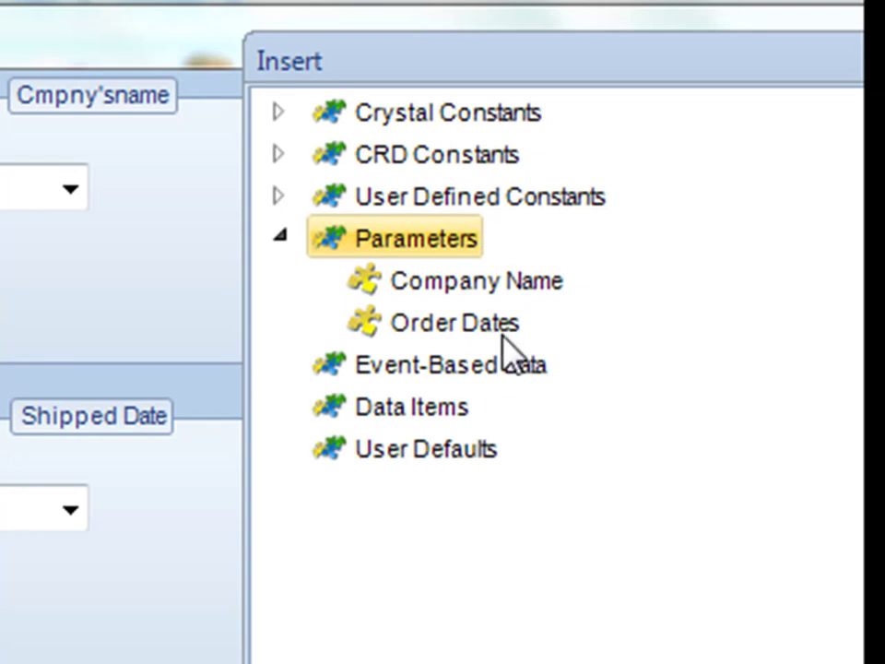
pyautogui.click(279, 238)
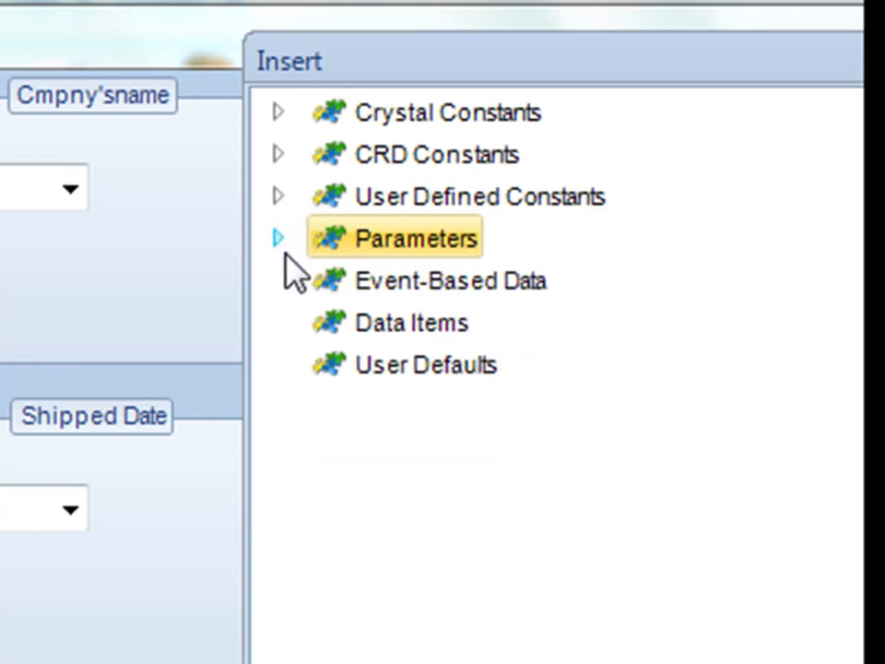
pyautogui.click(333, 284)
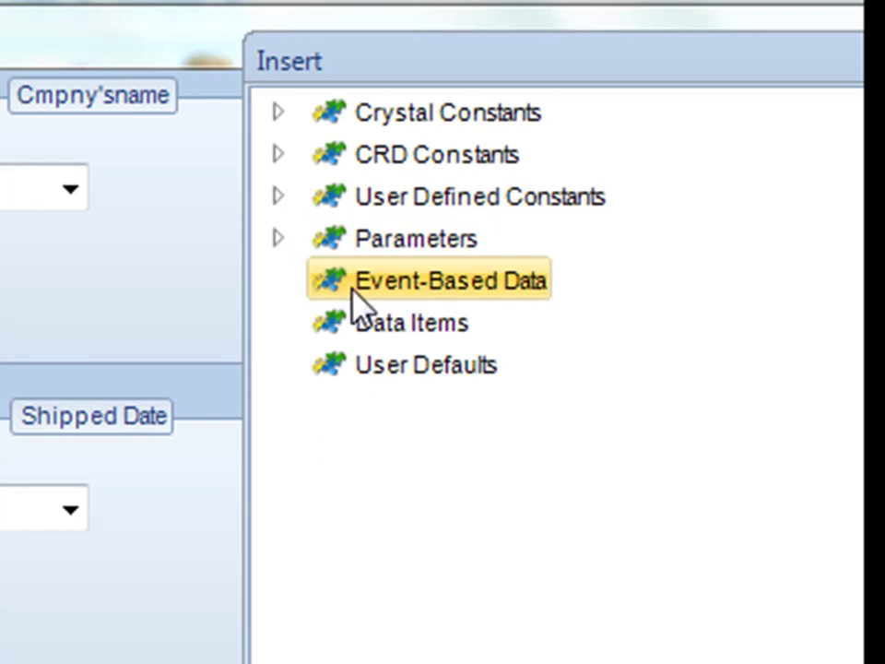
pyautogui.moveTo(555, 75); pyautogui.dragTo(468, 19)
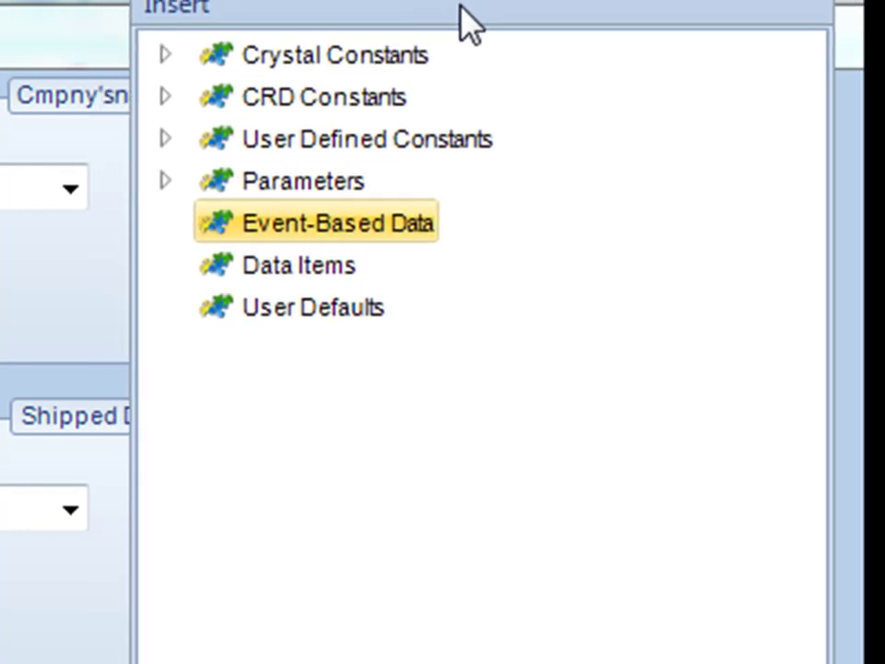
pyautogui.doubleClick(296, 266)
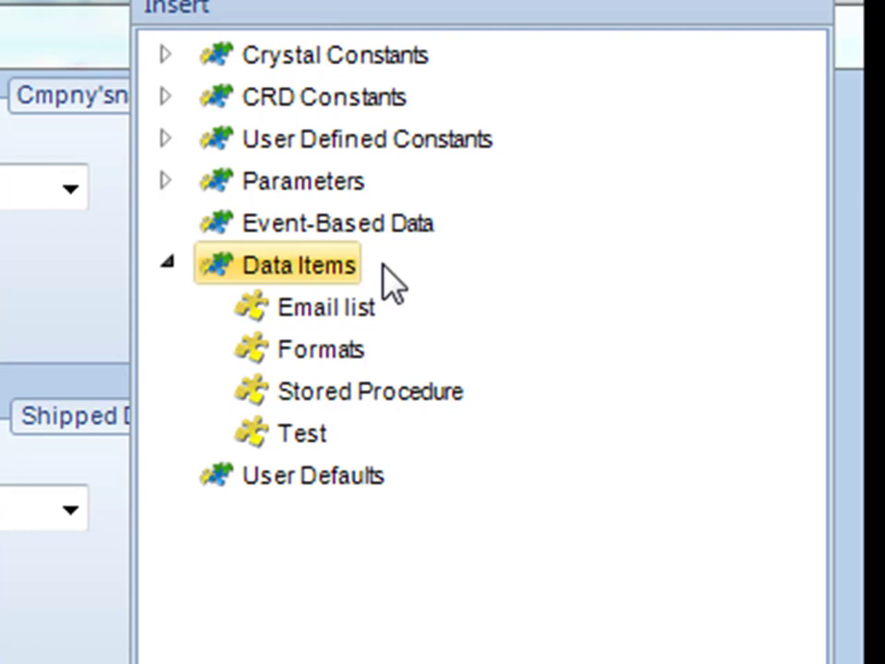
pyautogui.doubleClick(290, 475)
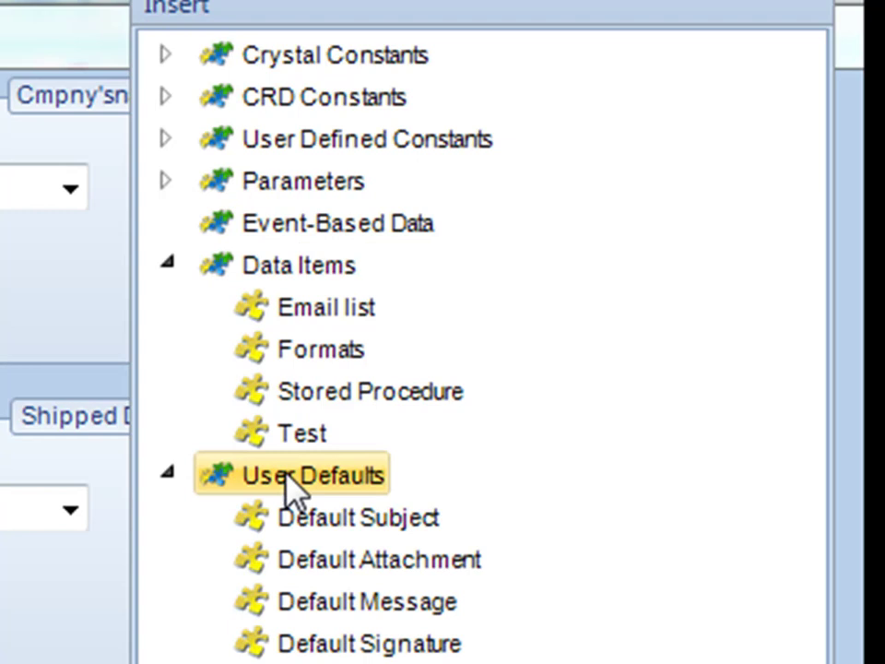
pyautogui.click(324, 524)
pyautogui.click(336, 556)
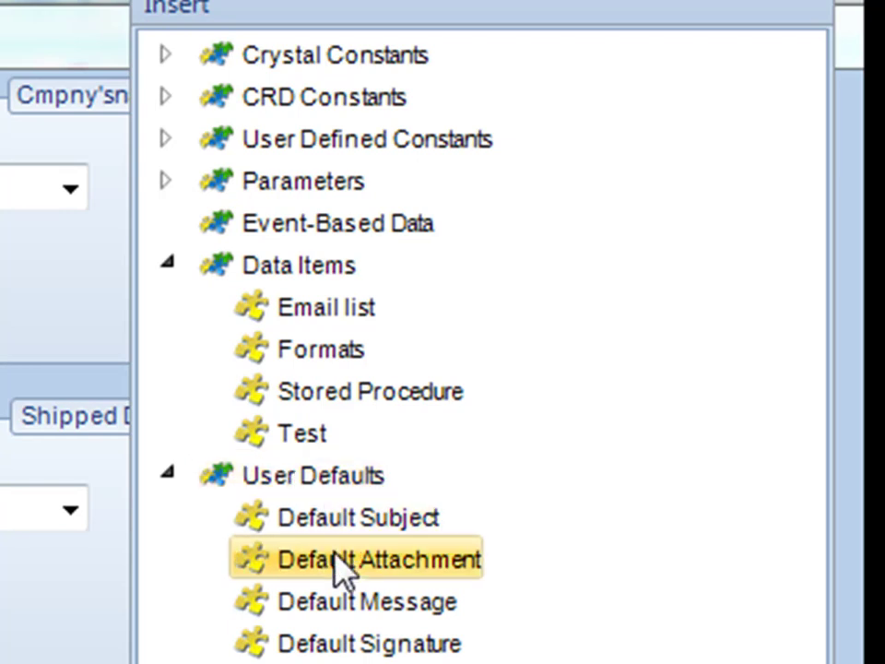
pyautogui.click(355, 608)
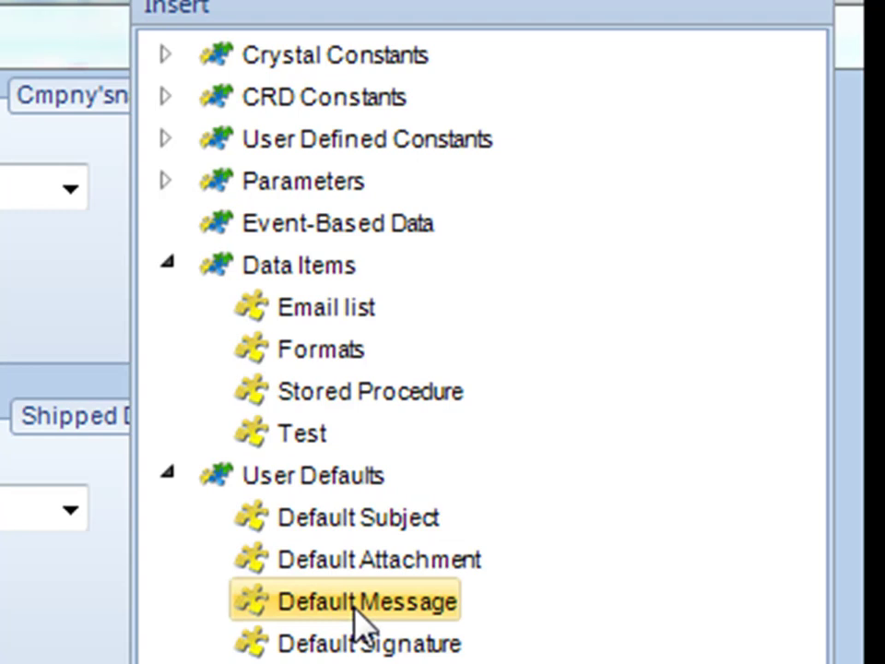
pyautogui.click(181, 468)
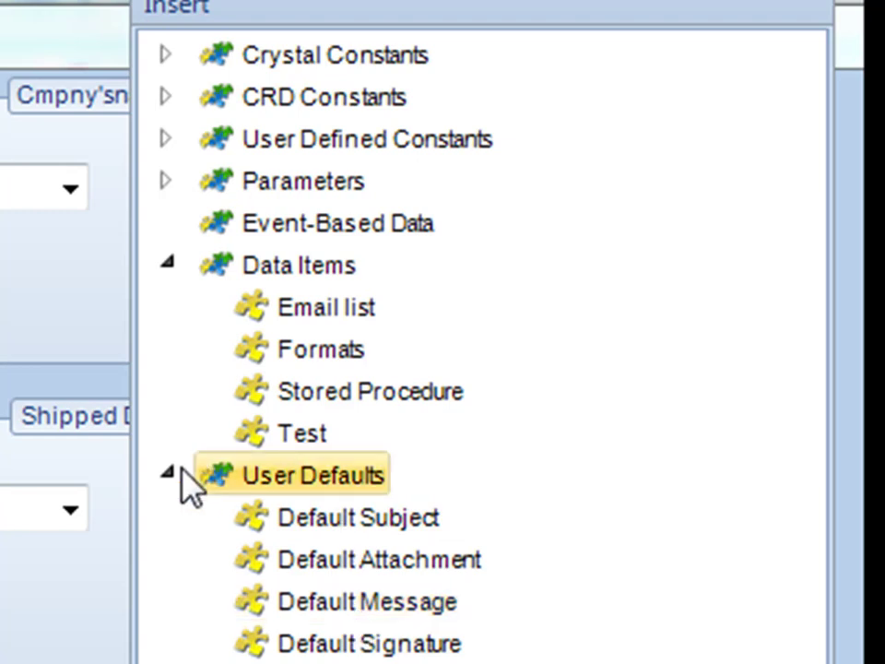
# Step: Collapse Data Items and User Defaults, move the Insert list left, and select CurrentDate under CRD Constants
pyautogui.click(167, 264)
pyautogui.click(167, 307)
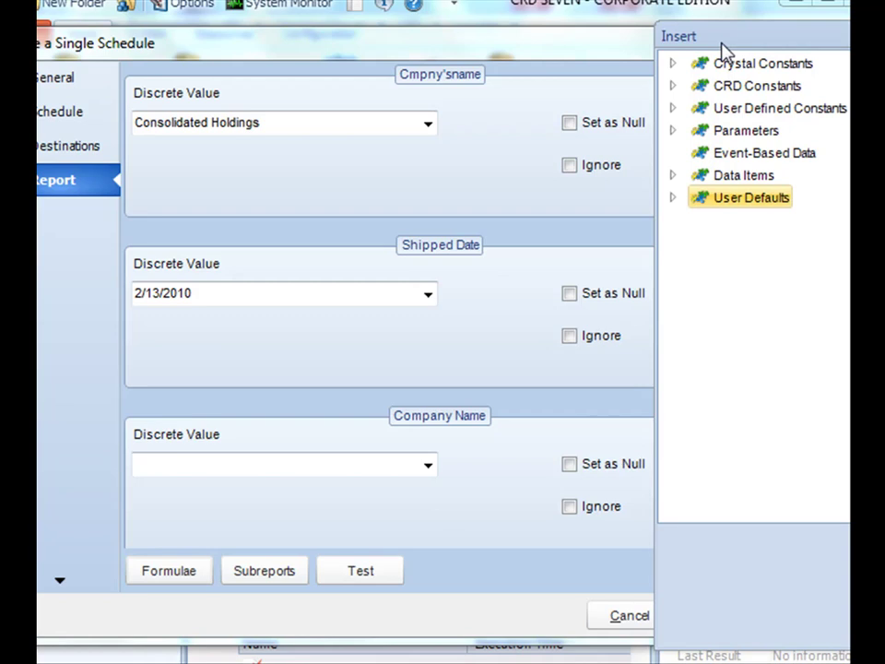
pyautogui.moveTo(724, 50); pyautogui.dragTo(639, 53)
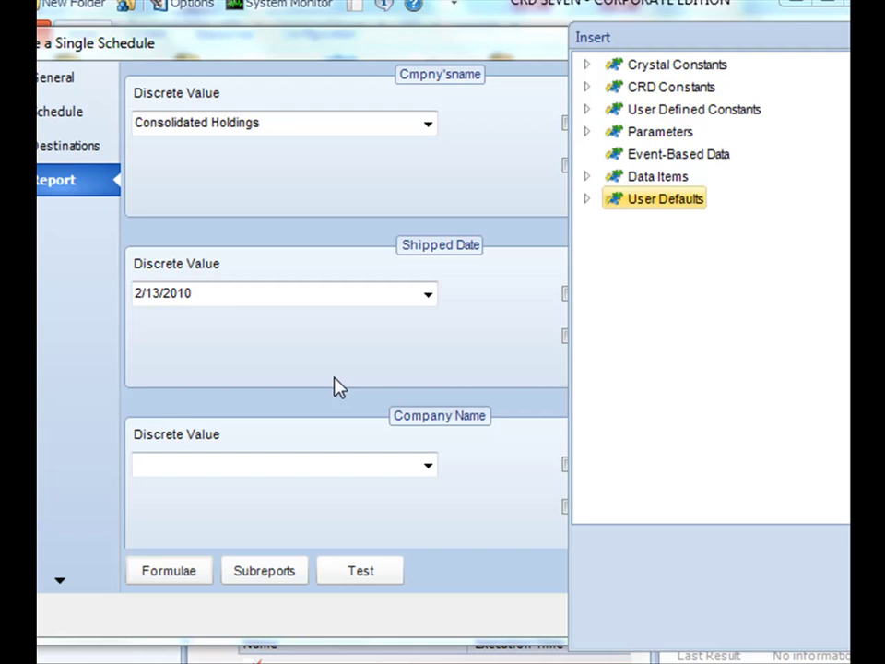
pyautogui.click(645, 88)
pyautogui.click(588, 87)
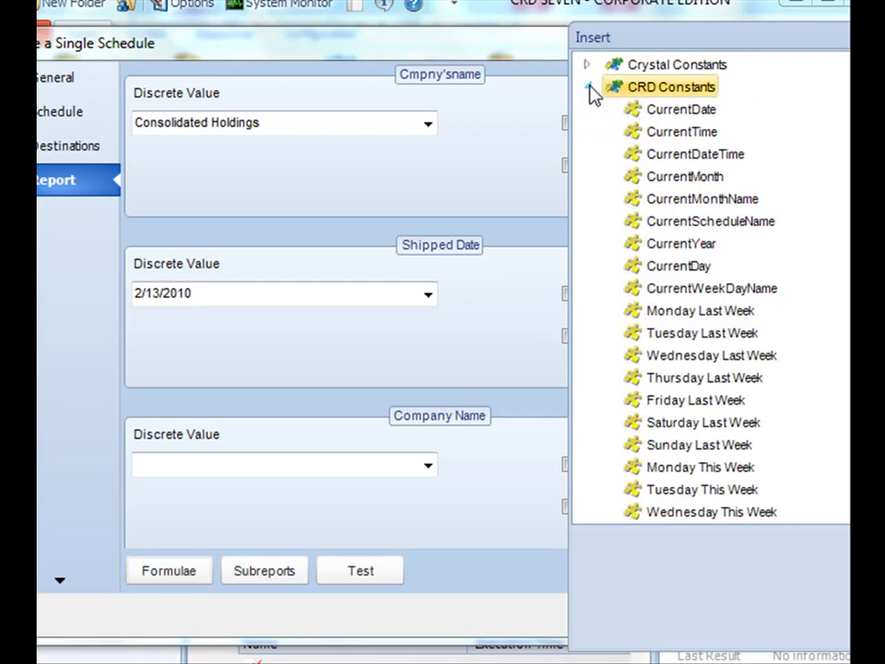
pyautogui.click(682, 111)
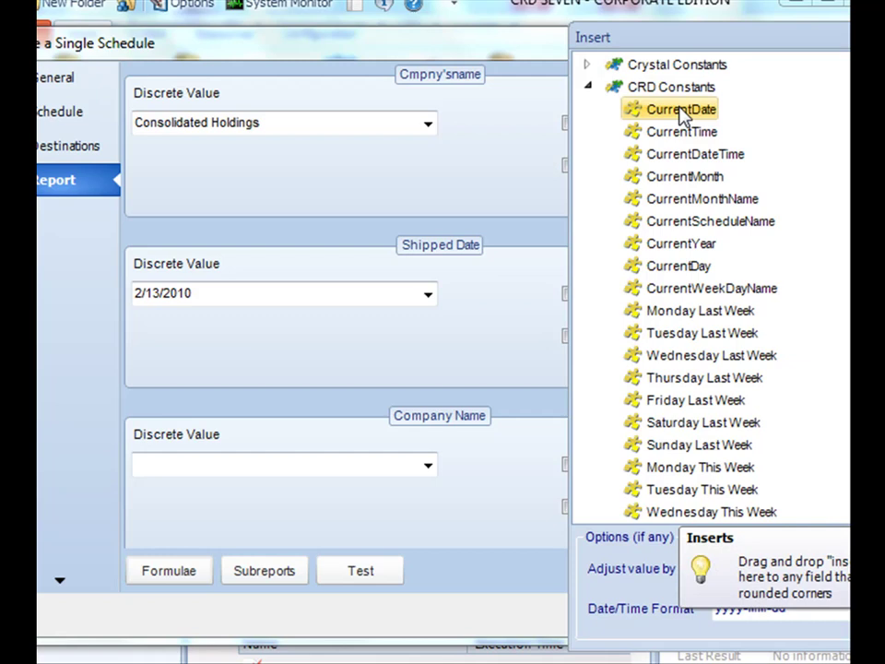
# Step: Insert CurrentDate adjusted by -7 days as the Shipped Date value
pyautogui.moveTo(682, 111); pyautogui.dragTo(225, 301)
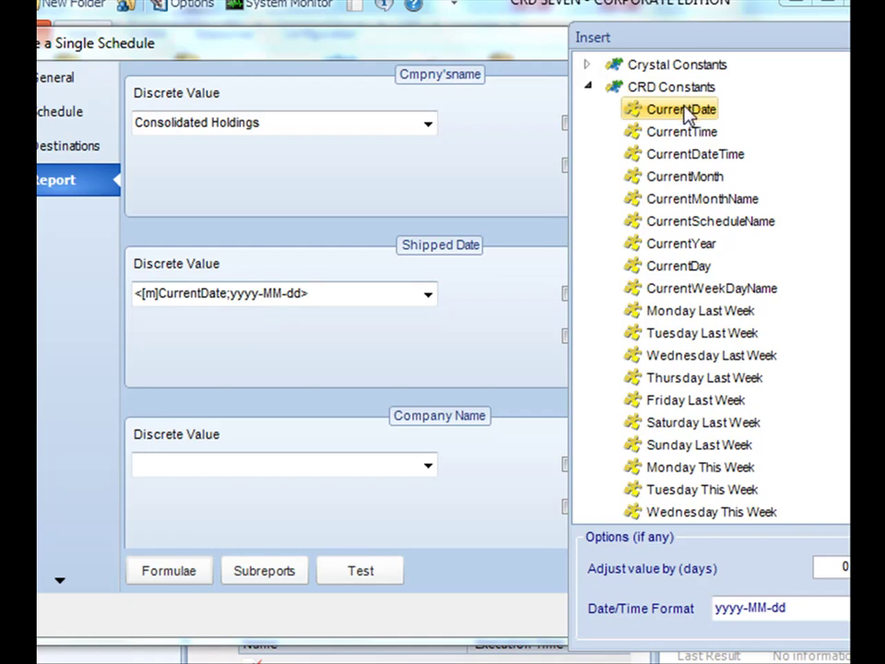
pyautogui.moveTo(682, 46); pyautogui.dragTo(624, 33)
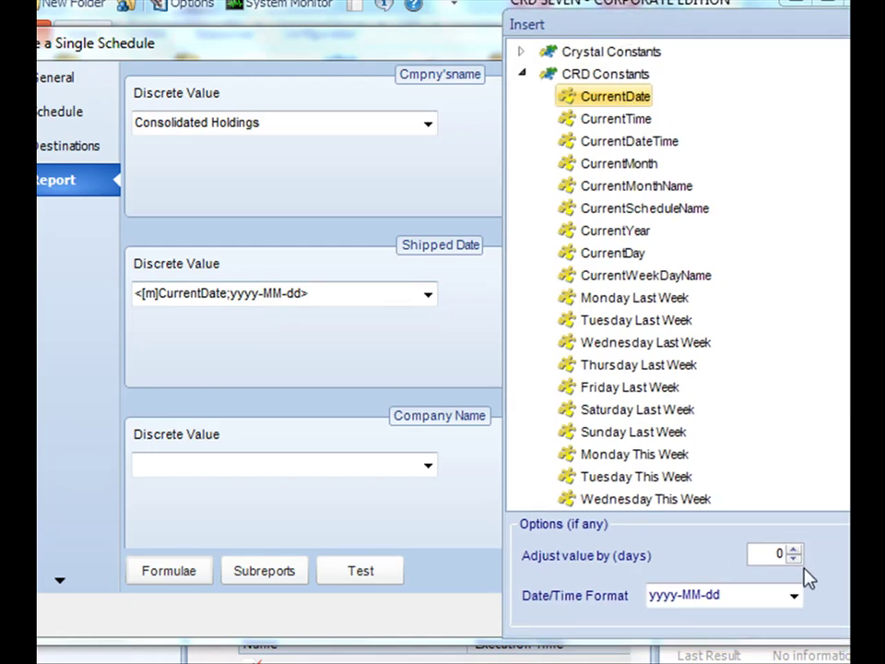
pyautogui.doubleClick(784, 553)
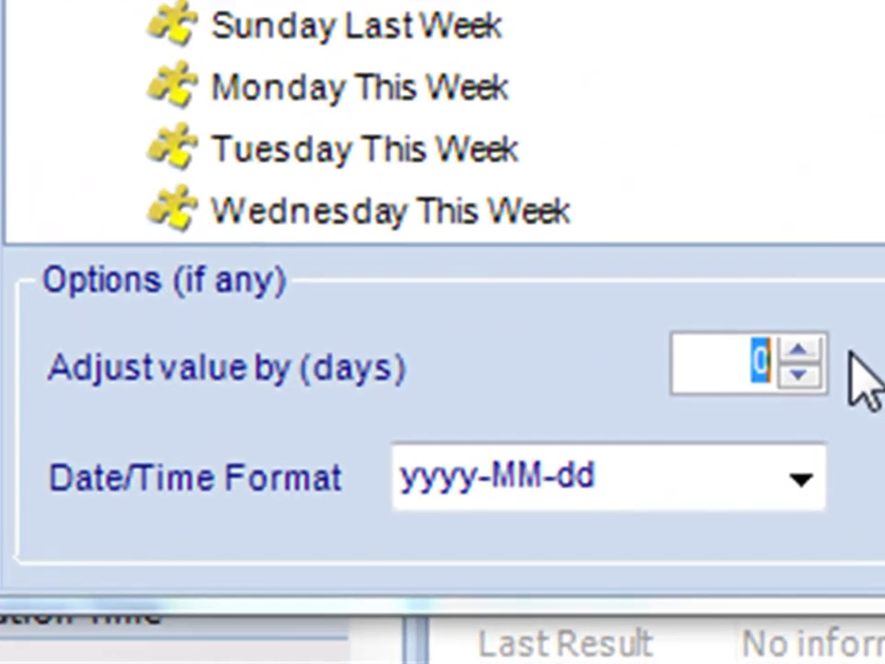
pyautogui.write('-7')
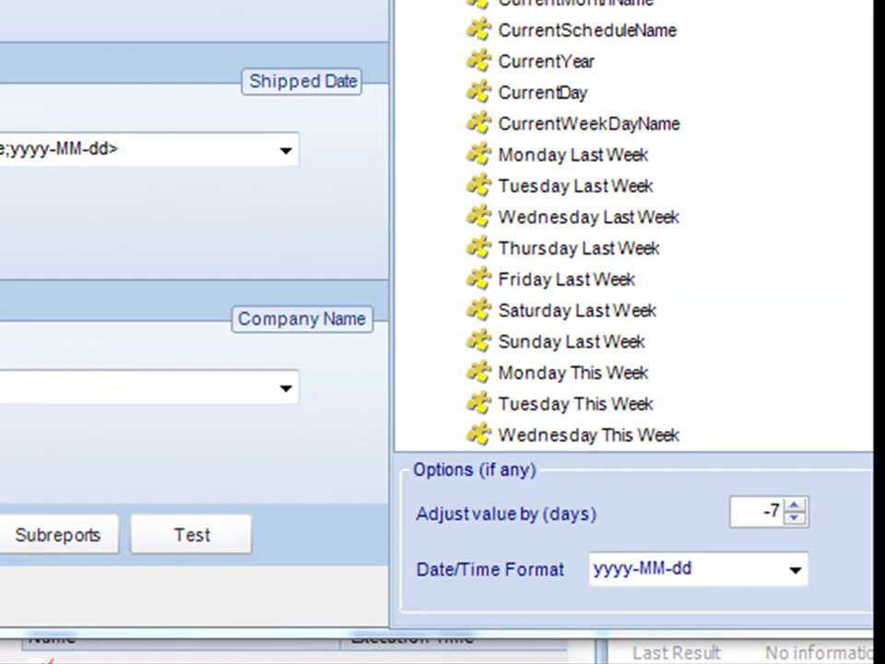
pyautogui.moveTo(544, 0); pyautogui.dragTo(45, 163)
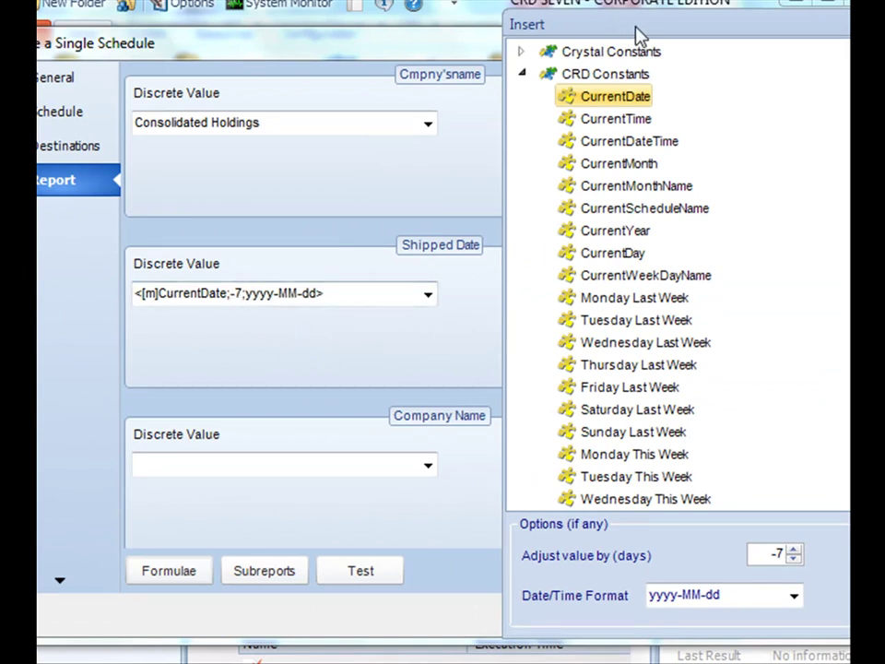
pyautogui.moveTo(635, 27); pyautogui.dragTo(635, 56)
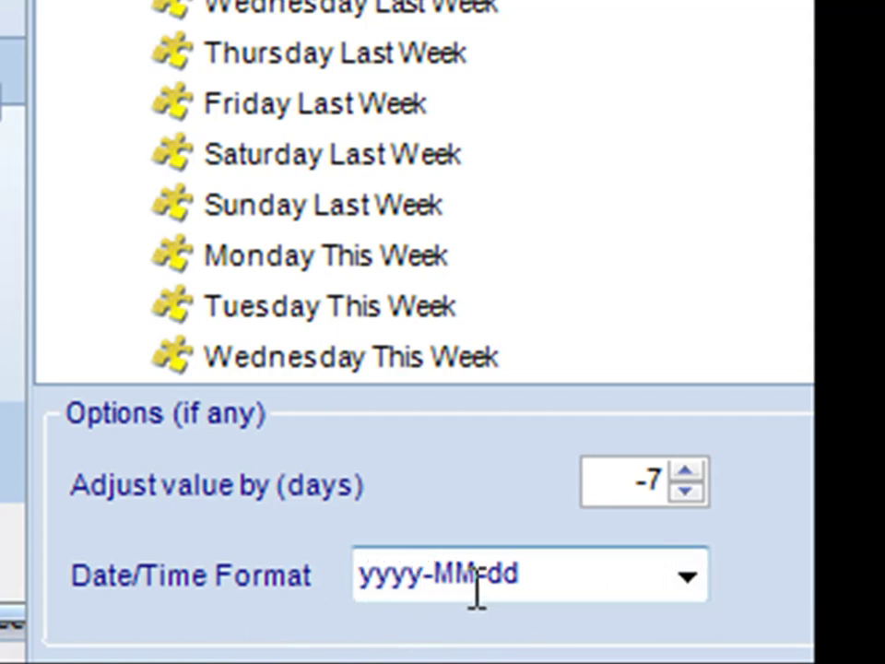
# Step: Keep yyyy-MM-dd as the Date/Time Format of the CurrentDate insert
pyautogui.click(437, 575)
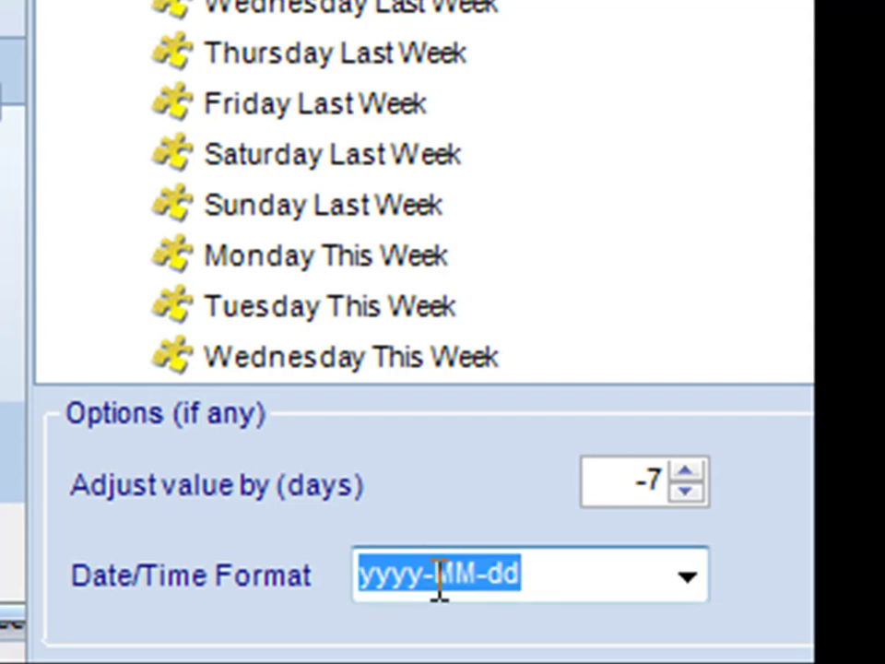
pyautogui.click(439, 577)
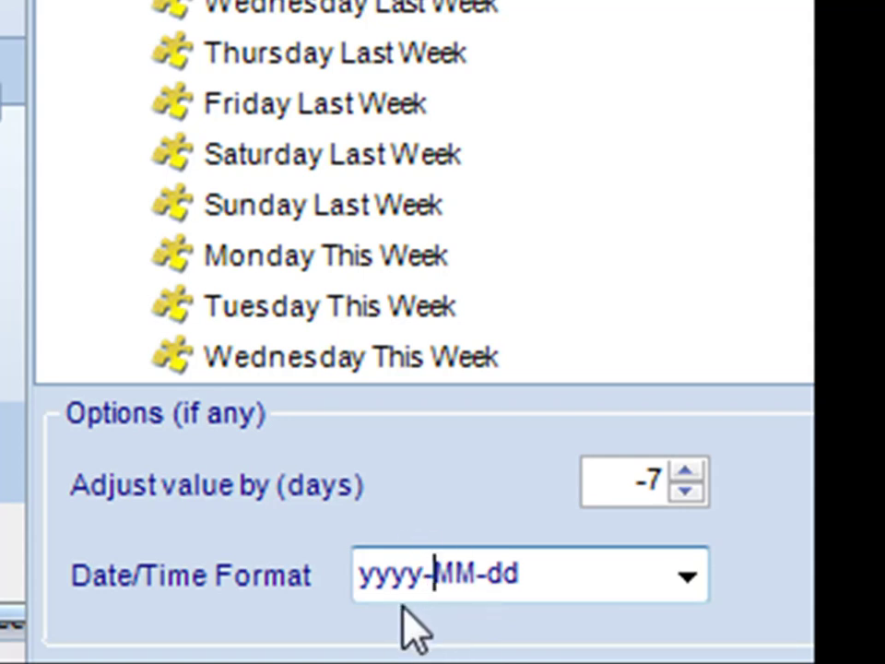
pyautogui.click(689, 590)
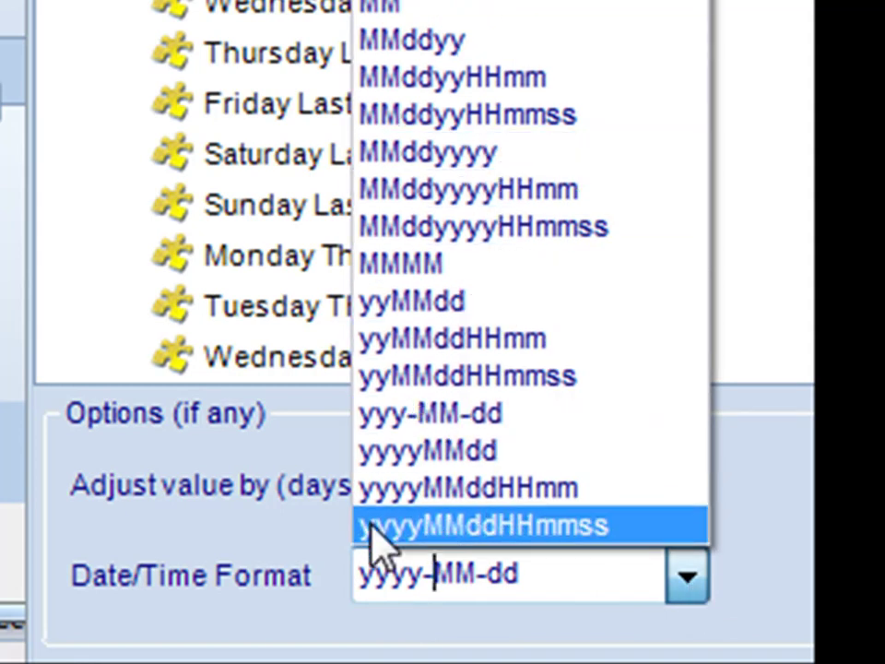
pyautogui.click(238, 558)
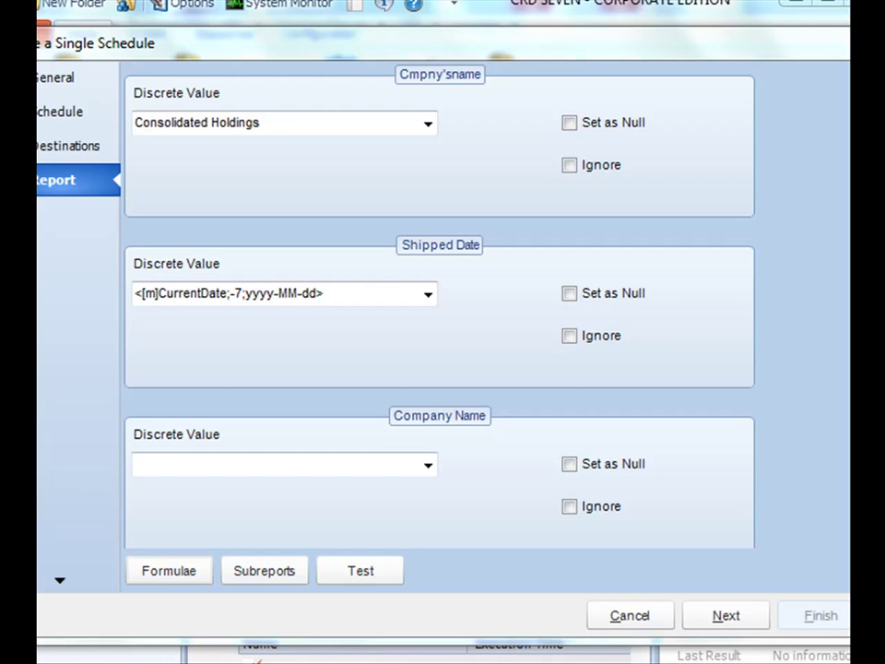
# Step: Insert CurrentDate with a 0-day adjustment into the Order Dates start and end values
pyautogui.scroll(-3, 439, 304)
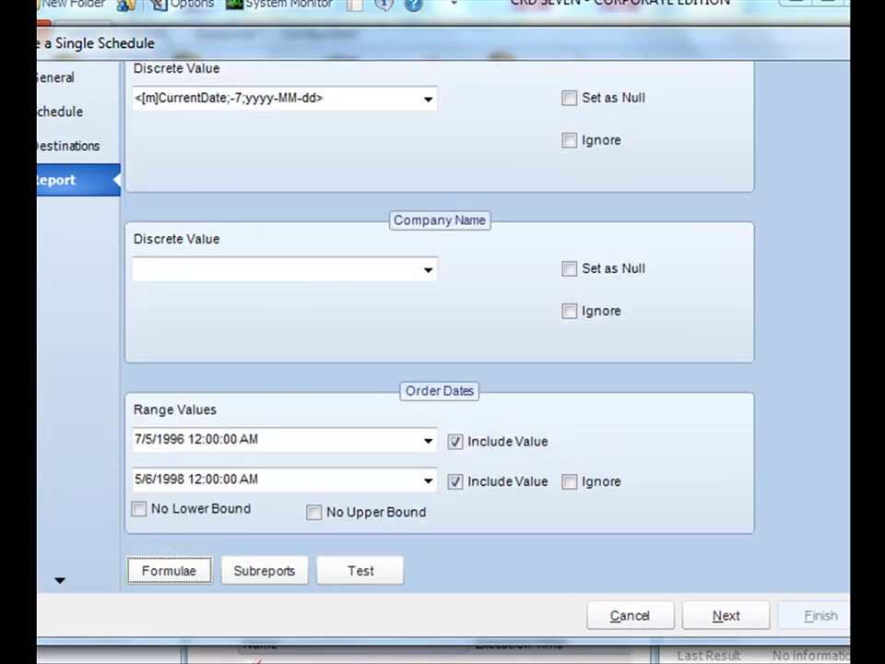
pyautogui.click(428, 441)
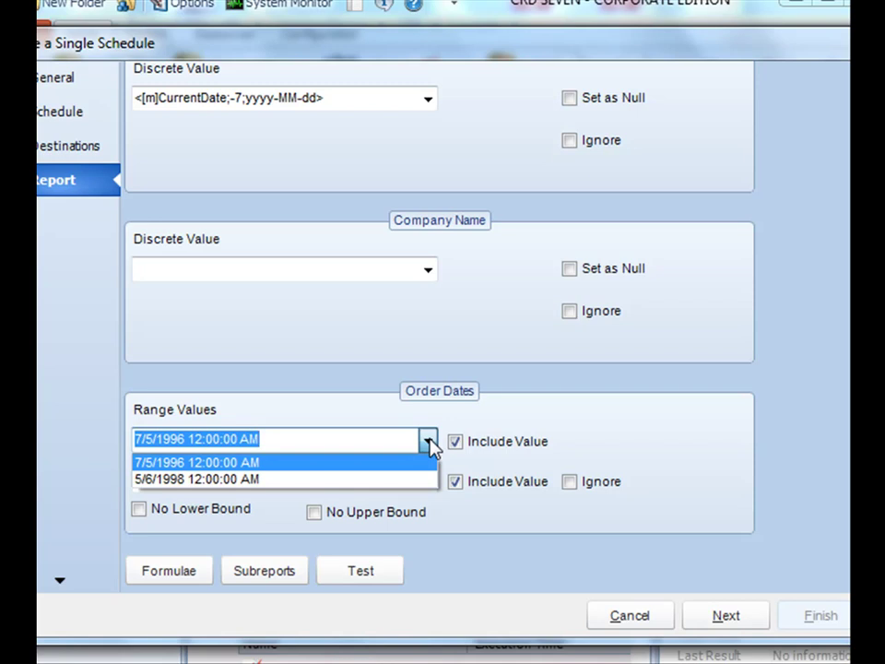
pyautogui.click(429, 442)
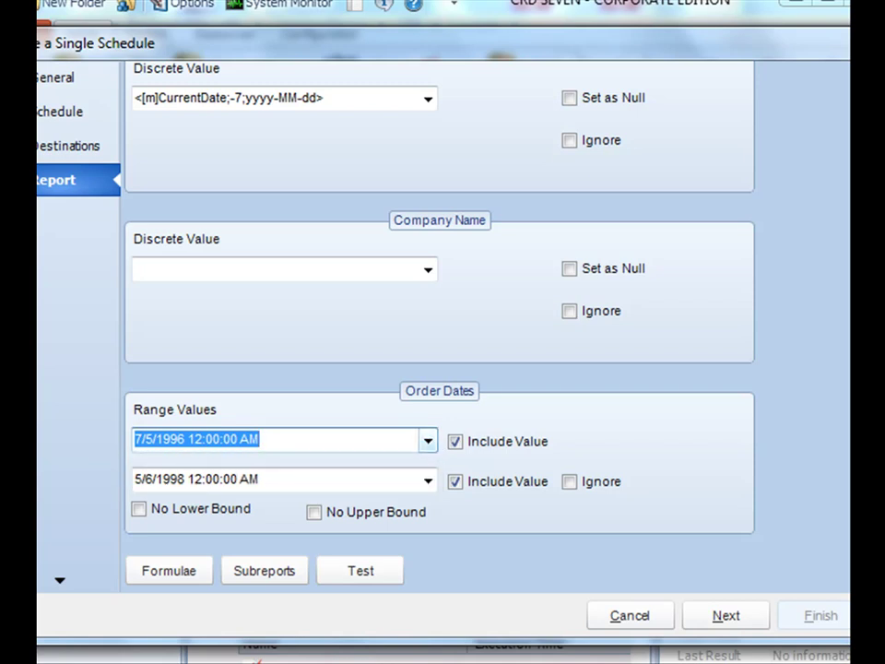
pyautogui.moveTo(765, 91)
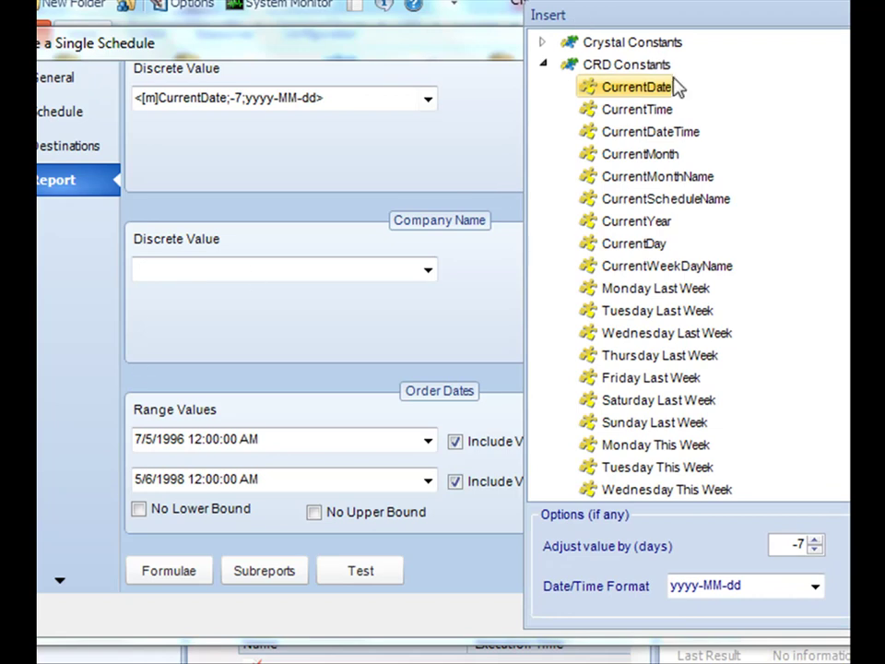
pyautogui.moveTo(656, 92); pyautogui.dragTo(238, 438)
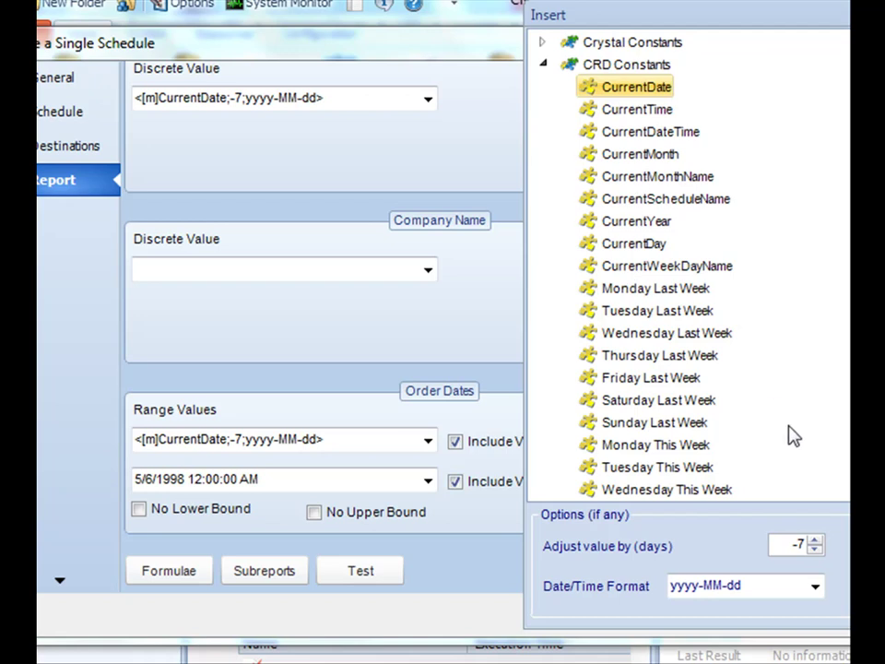
pyautogui.doubleClick(794, 545)
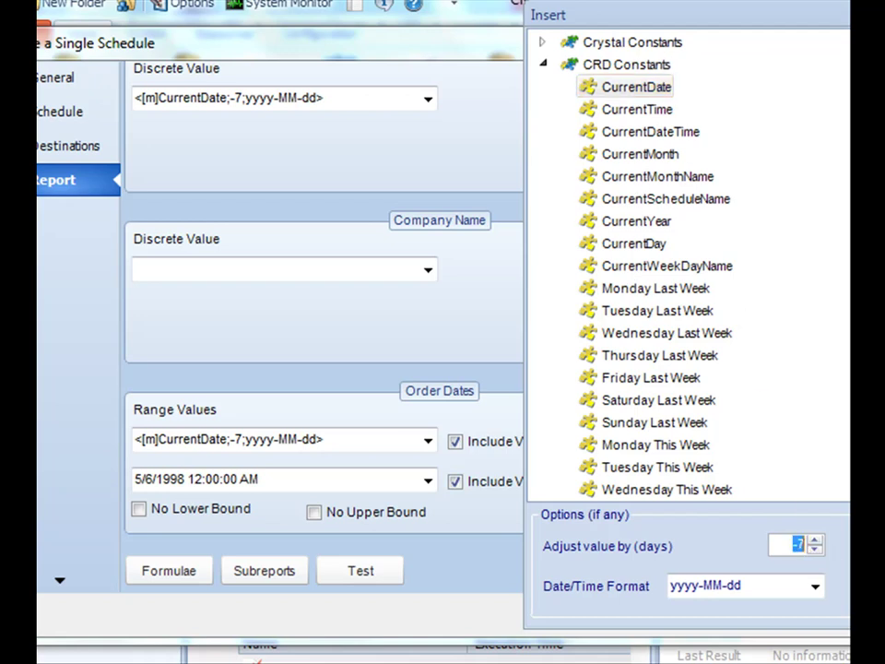
pyautogui.write('0')
pyautogui.moveTo(641, 90); pyautogui.dragTo(247, 472)
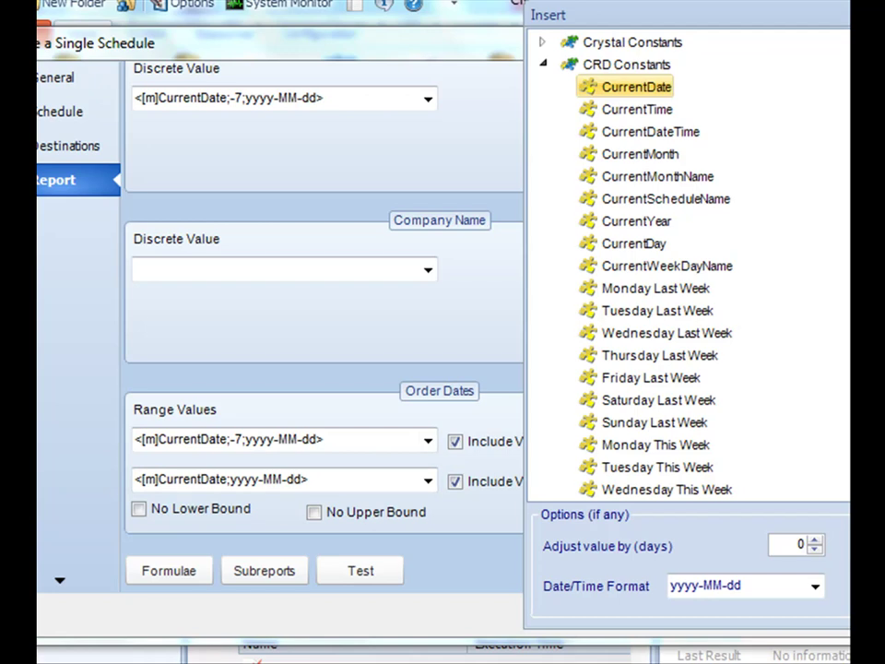
# Step: Replace the Order Dates range with Month Start Last Month and Month End Last Month
pyautogui.scroll(-3, 686, 267)
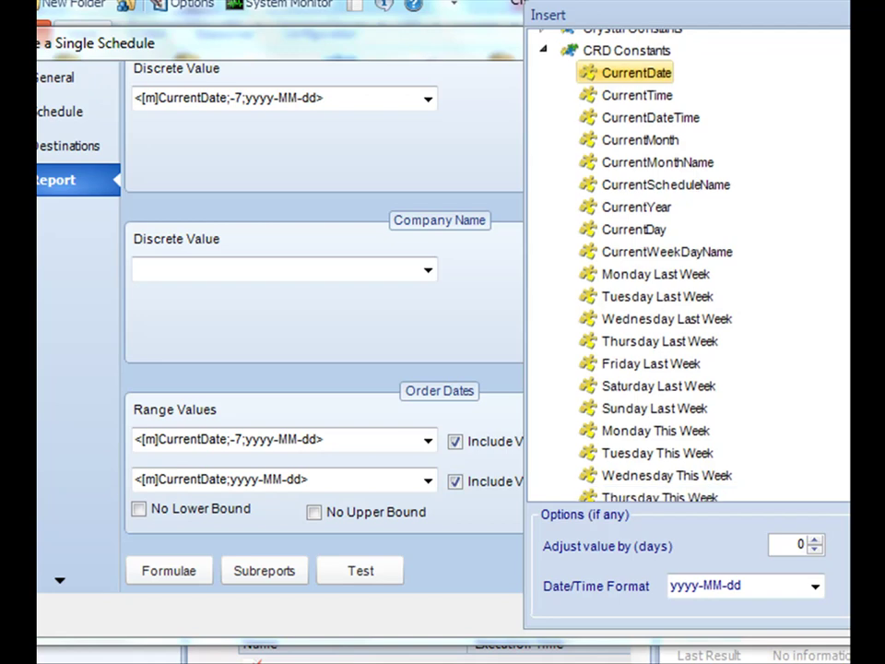
pyautogui.scroll(-1, 686, 268)
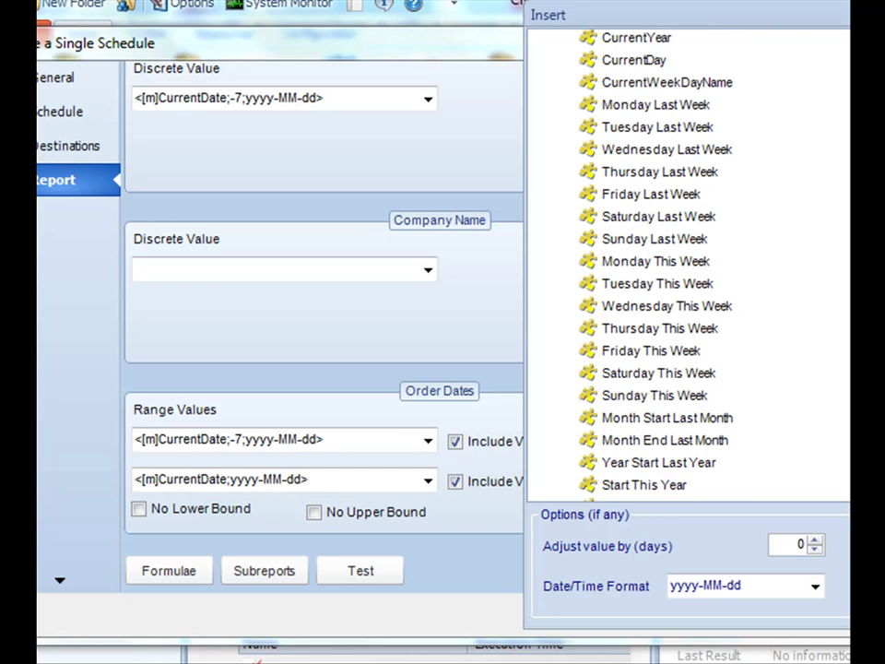
pyautogui.scroll(-4, 686, 268)
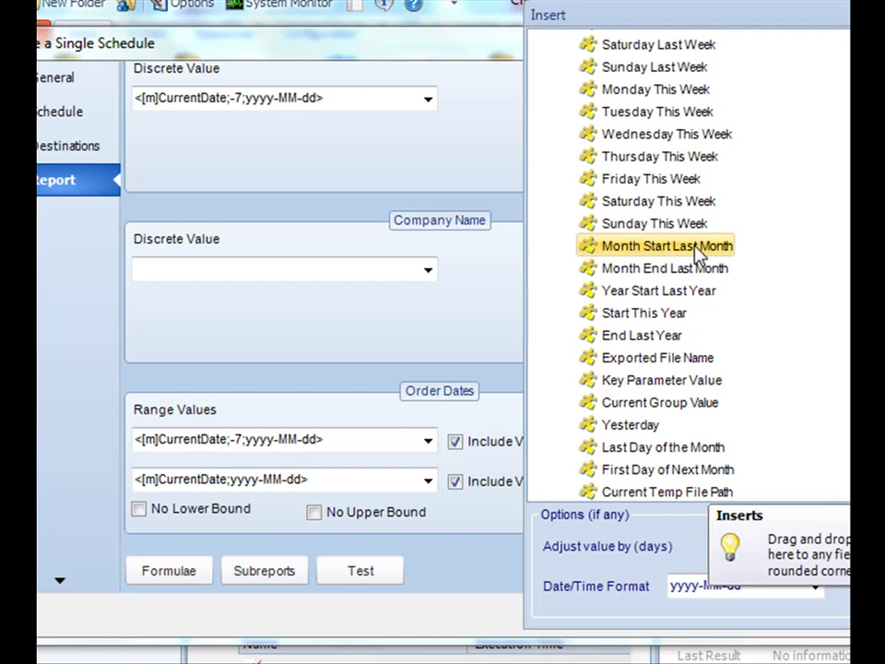
pyautogui.moveTo(695, 246); pyautogui.dragTo(254, 440)
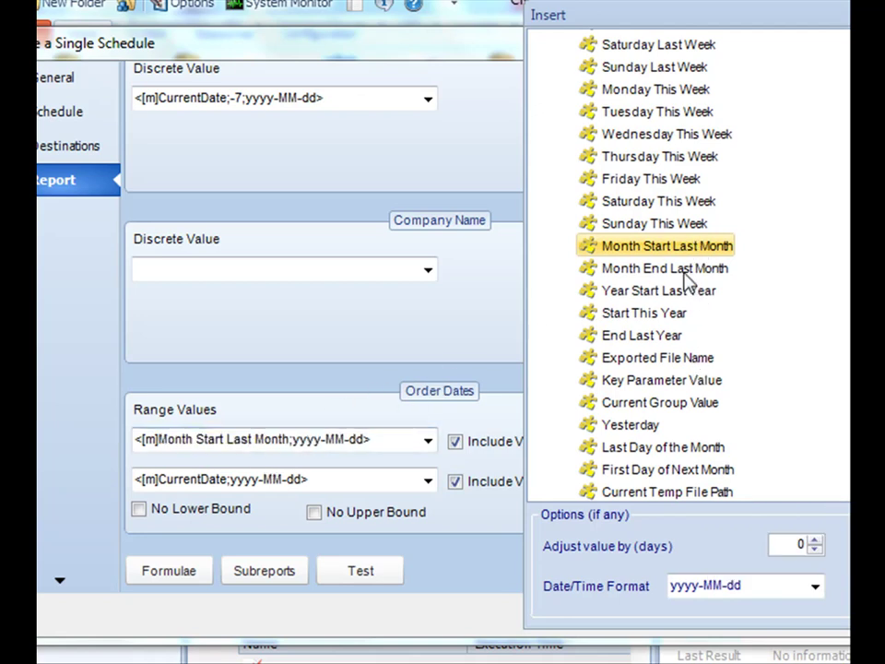
pyautogui.moveTo(679, 267); pyautogui.dragTo(310, 486)
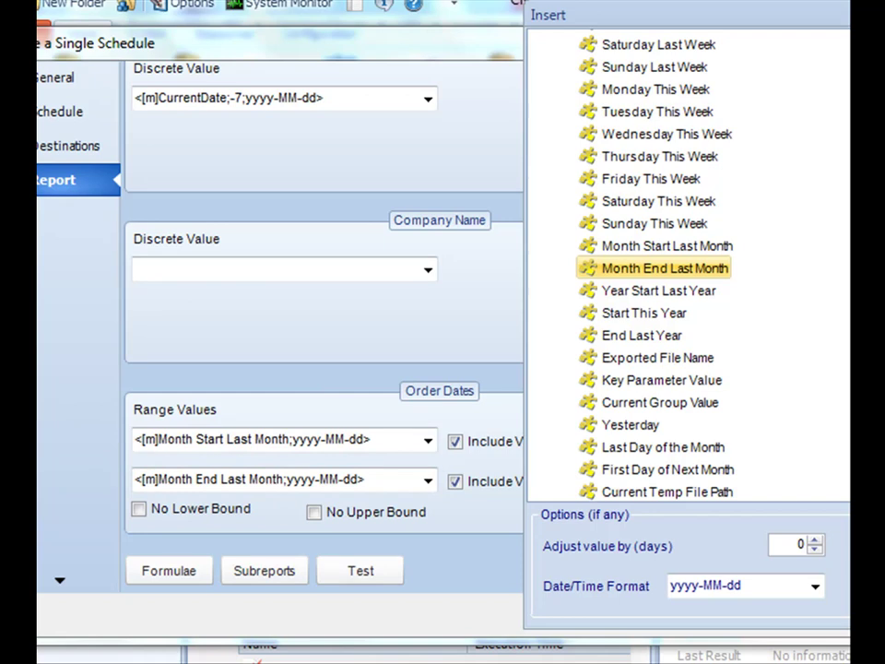
pyautogui.scroll(5, 687, 267)
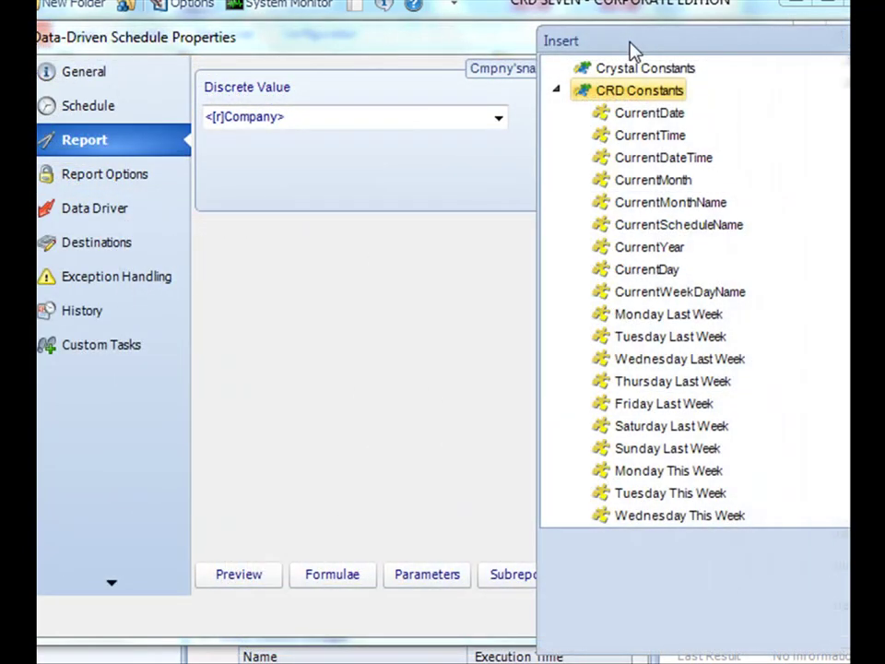
# Step: Reposition the Insert list, check the Cmpny'sname value choices, and collapse CRD Constants
pyautogui.moveTo(628, 52); pyautogui.dragTo(601, 33)
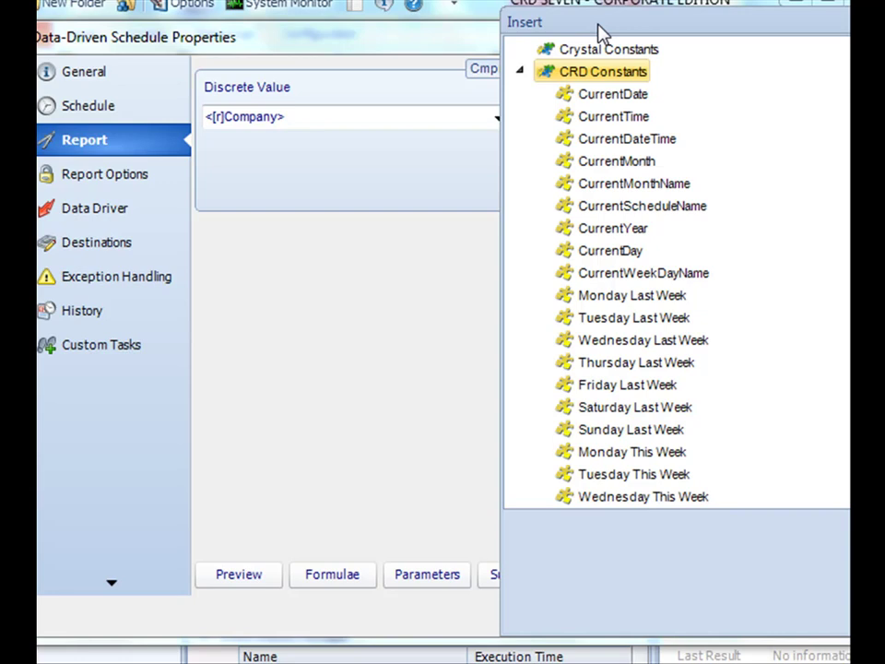
pyautogui.moveTo(585, 19); pyautogui.dragTo(617, 29)
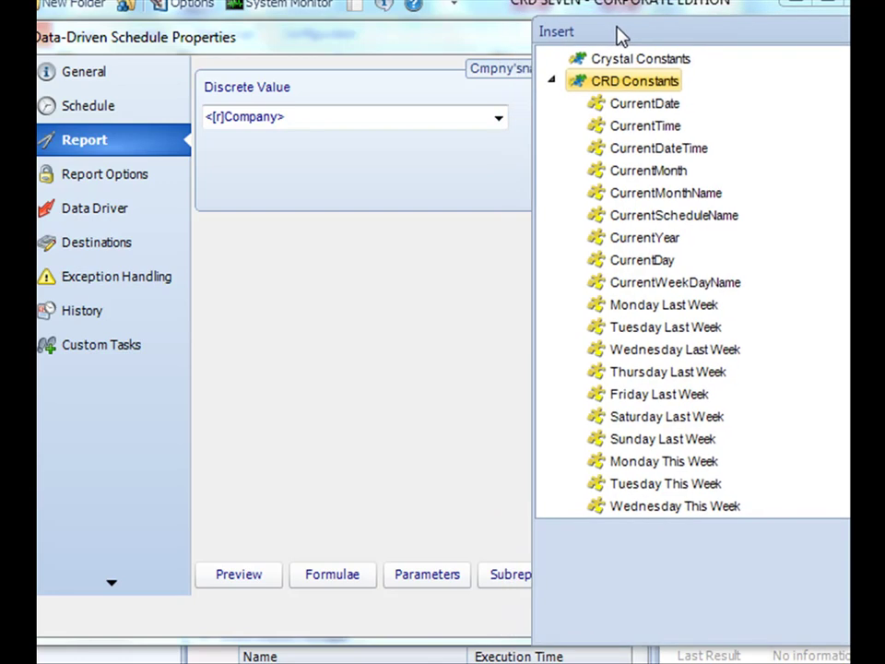
pyautogui.click(499, 119)
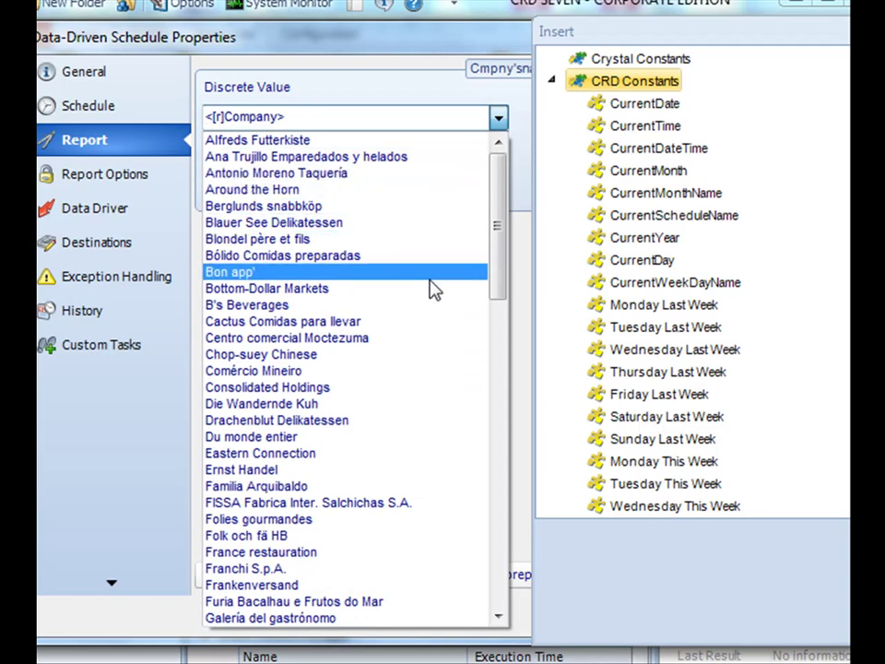
pyautogui.click(148, 471)
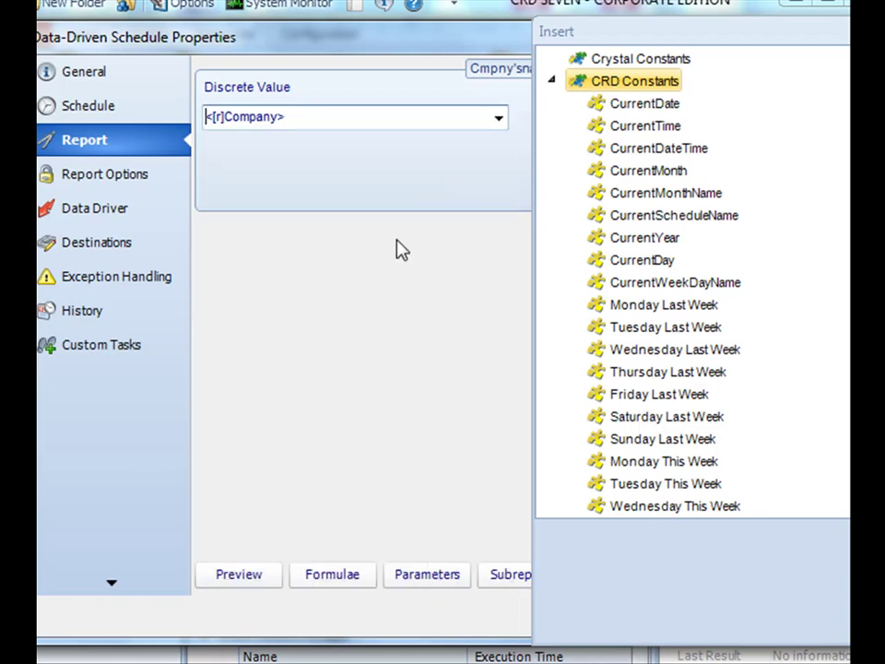
pyautogui.click(552, 81)
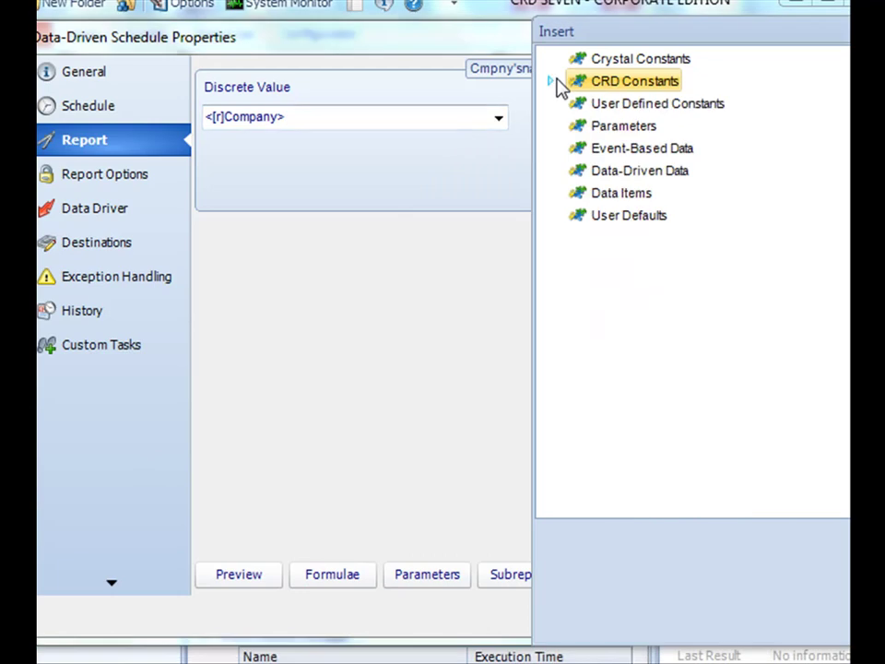
pyautogui.click(499, 118)
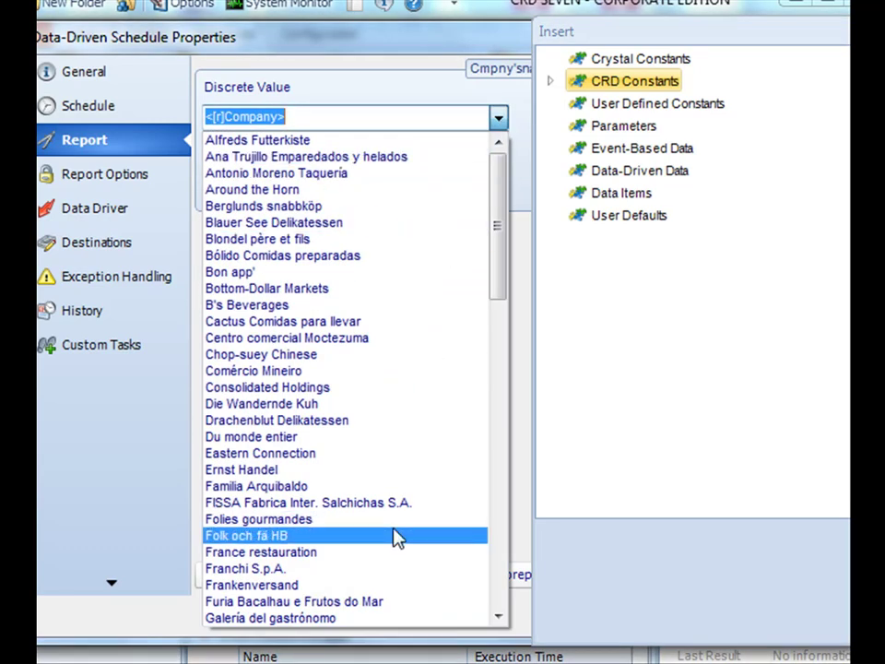
pyautogui.click(134, 486)
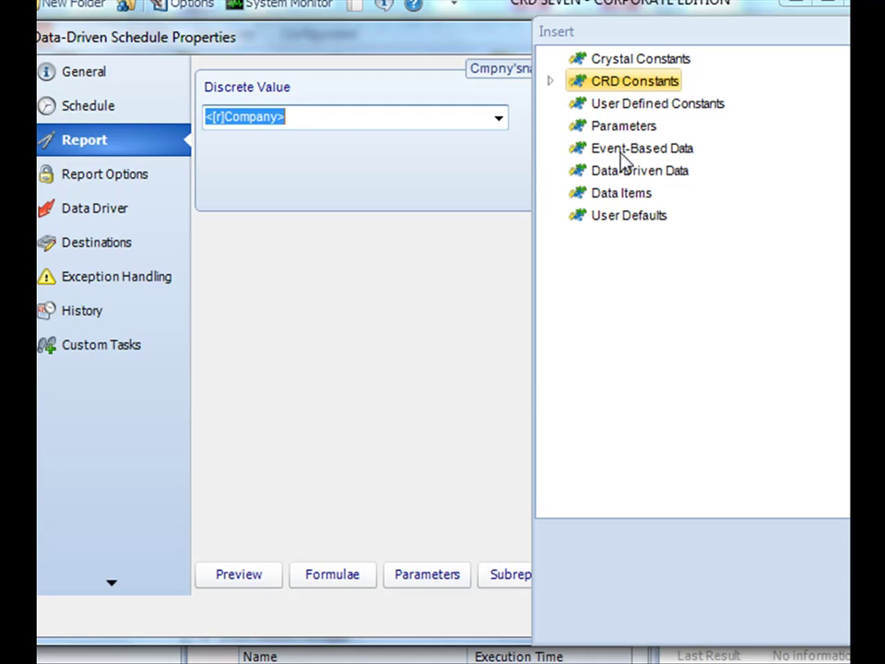
# Step: Expand Data-Driven Data and drag the Company field into the Cmpny'sname parameter
pyautogui.click(597, 173)
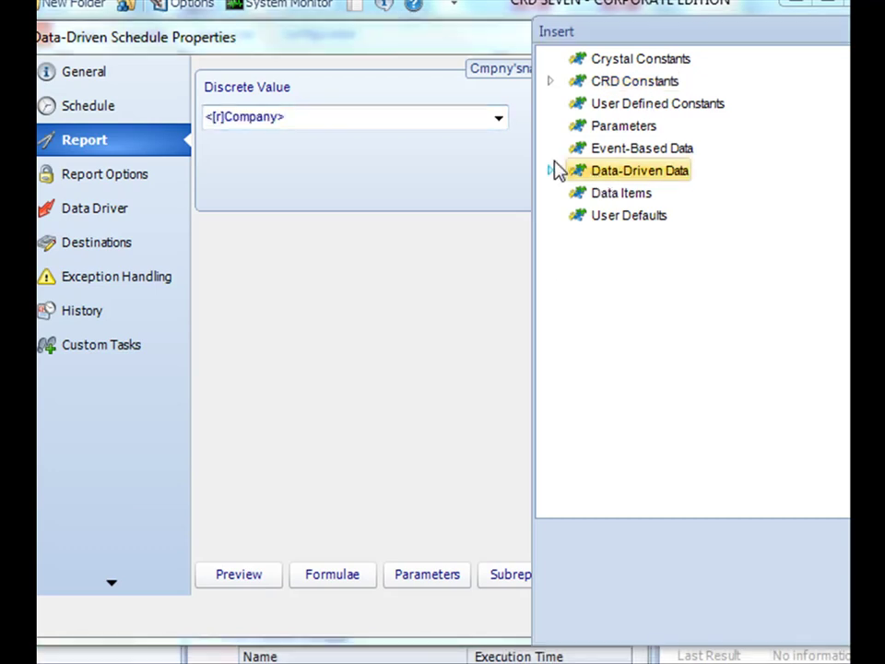
pyautogui.click(552, 172)
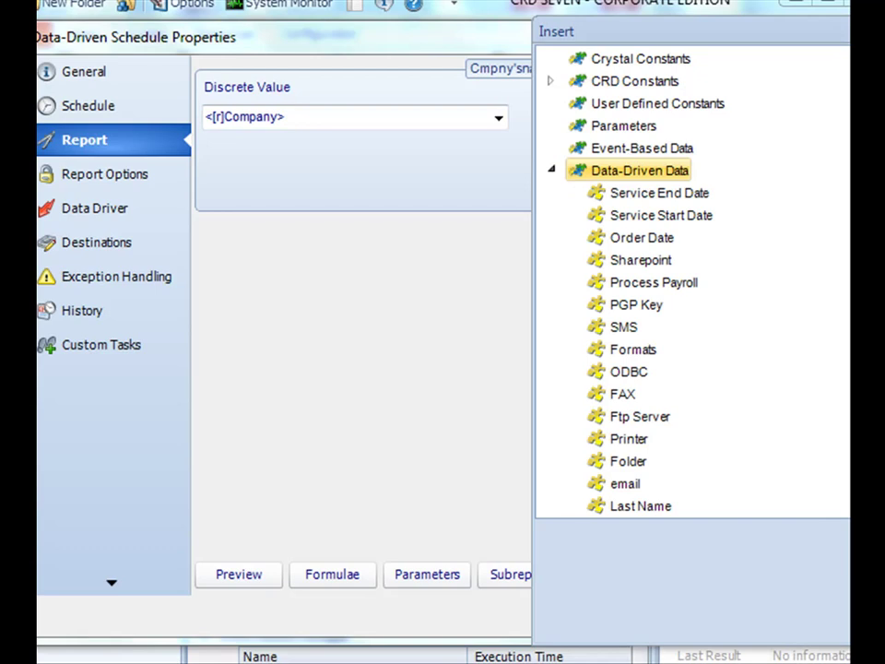
pyautogui.scroll(-4, 692, 276)
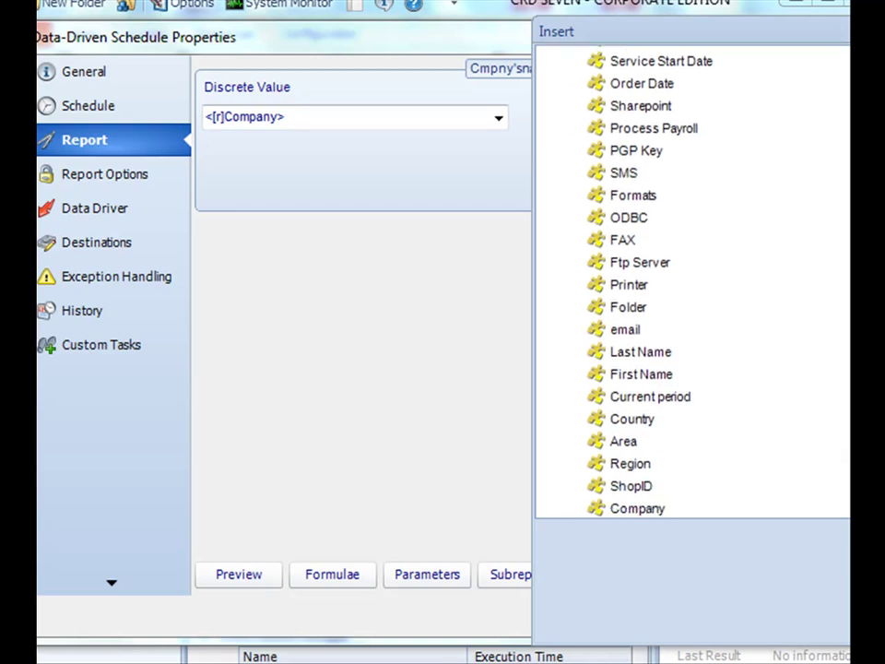
pyautogui.scroll(3, 691, 276)
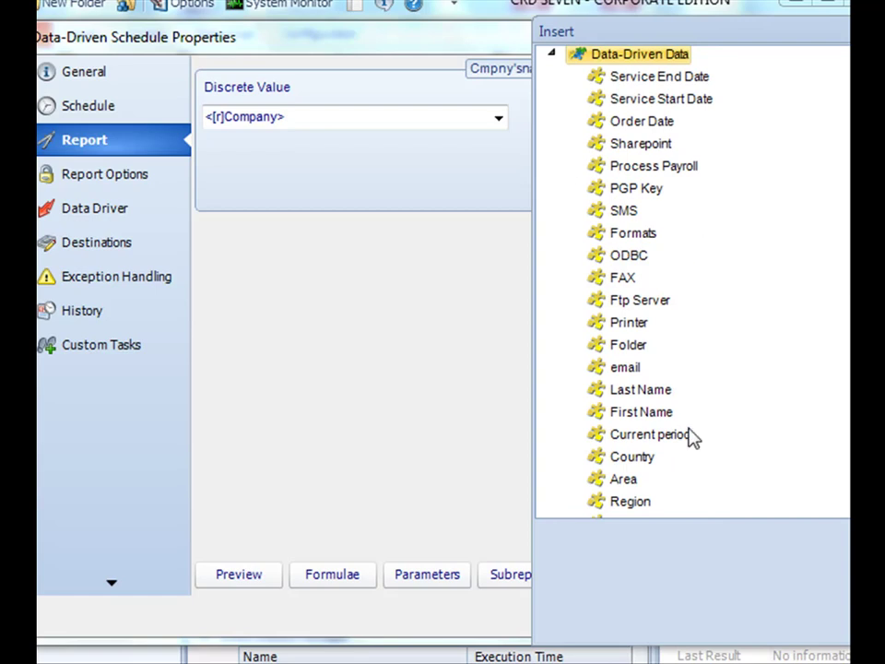
pyautogui.scroll(-3, 692, 277)
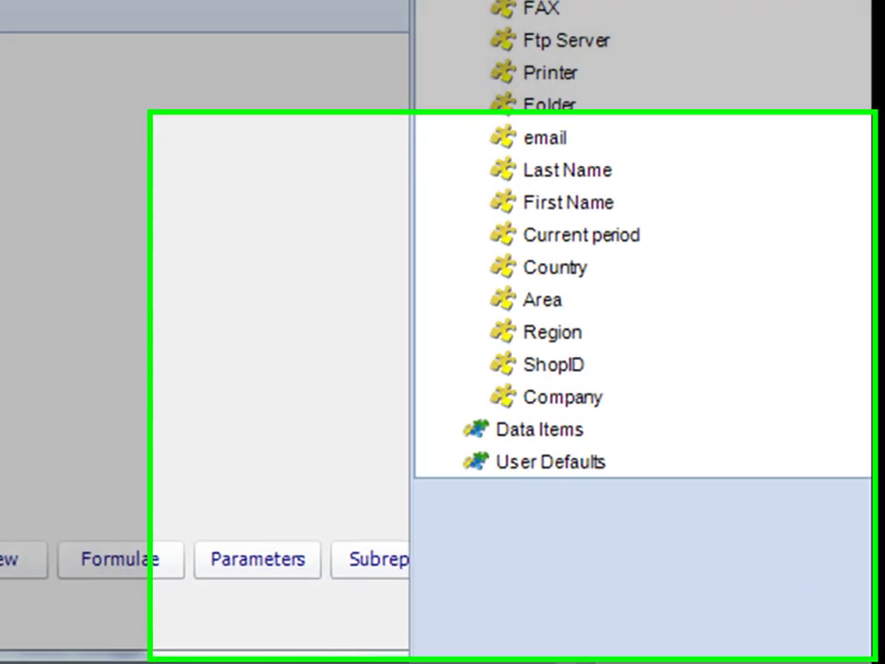
pyautogui.click(645, 466)
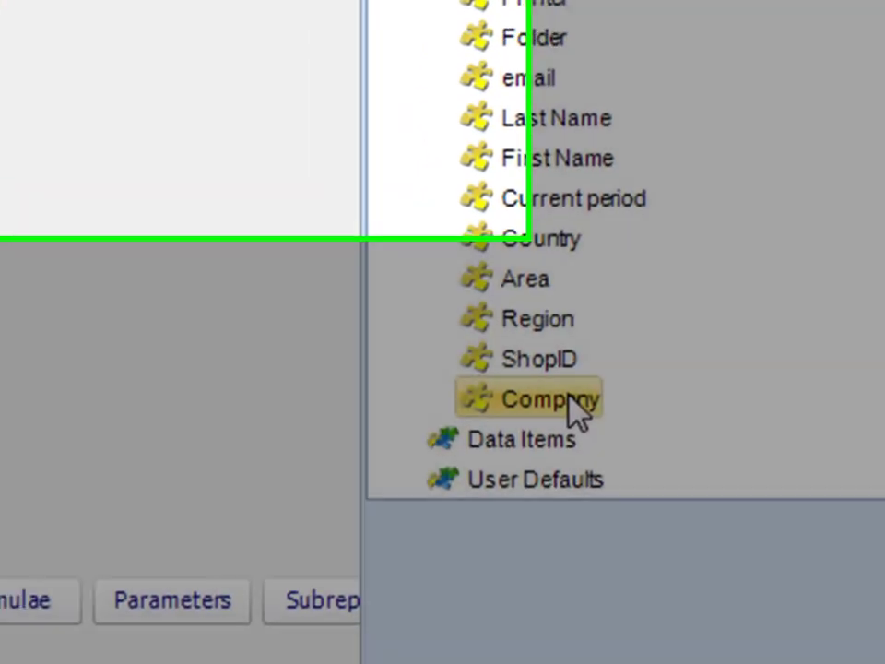
pyautogui.moveTo(569, 406); pyautogui.dragTo(34, 0)
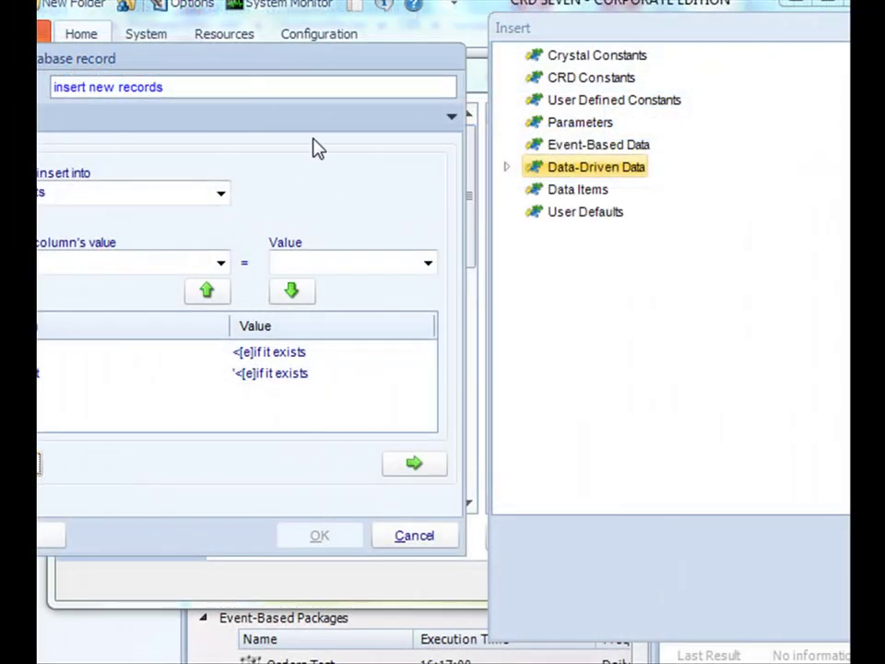
# Step: Bring the Insert a database record dialog fully into view with the Insert list beside it
pyautogui.moveTo(292, 55); pyautogui.dragTo(382, 54)
pyautogui.moveTo(612, 28); pyautogui.dragTo(634, 30)
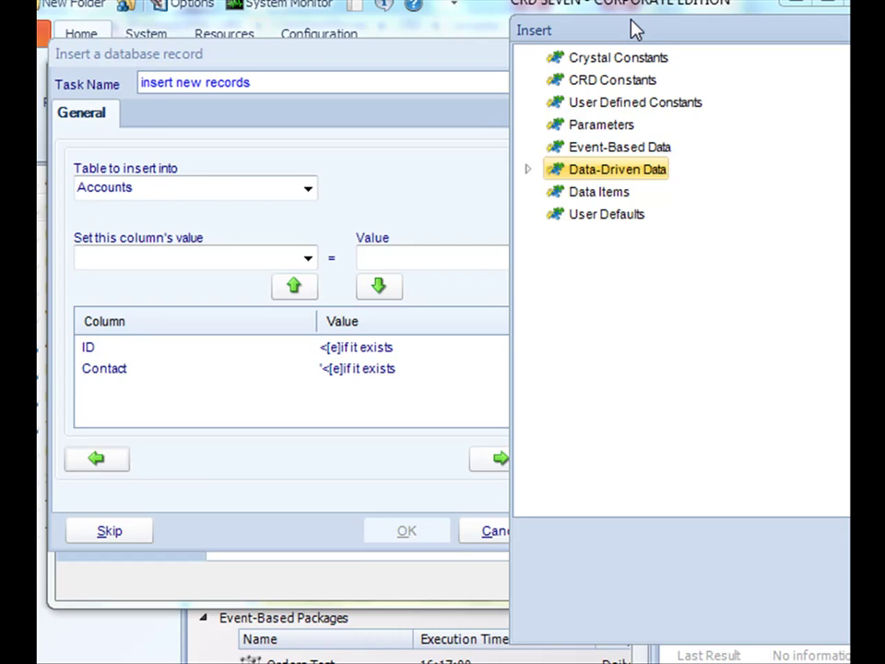
pyautogui.moveTo(645, 38); pyautogui.dragTo(685, 73)
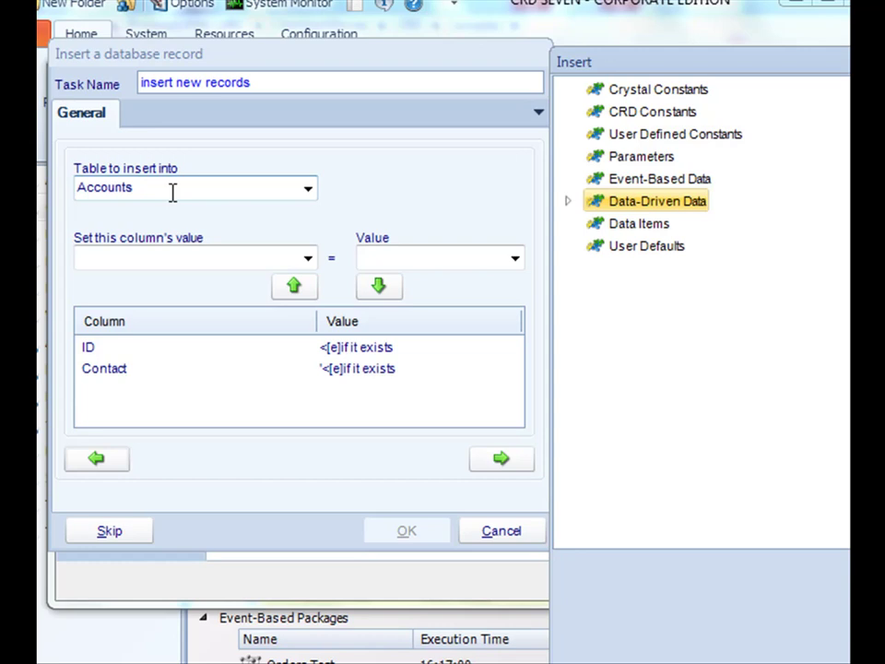
# Step: Expand Event-Based Data and review its customer number, Customer name, City and applicants values
pyautogui.doubleClick(608, 179)
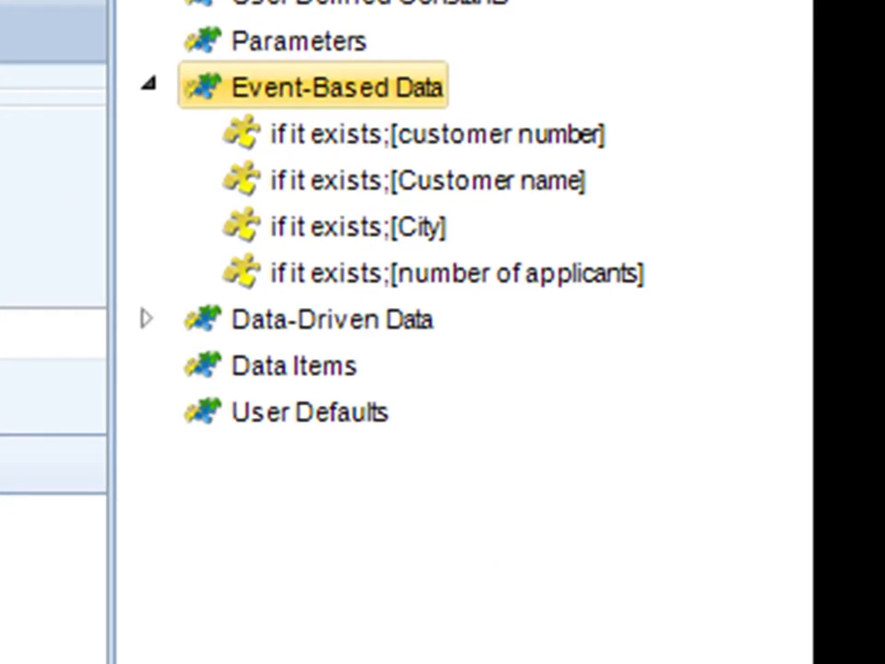
pyautogui.click(327, 112)
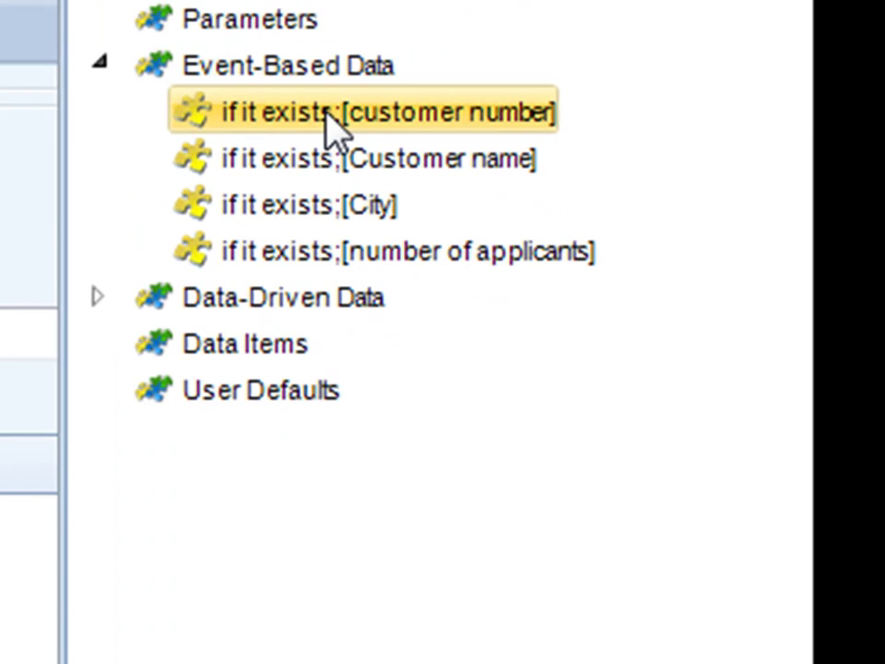
pyautogui.click(329, 153)
pyautogui.click(335, 204)
pyautogui.click(341, 248)
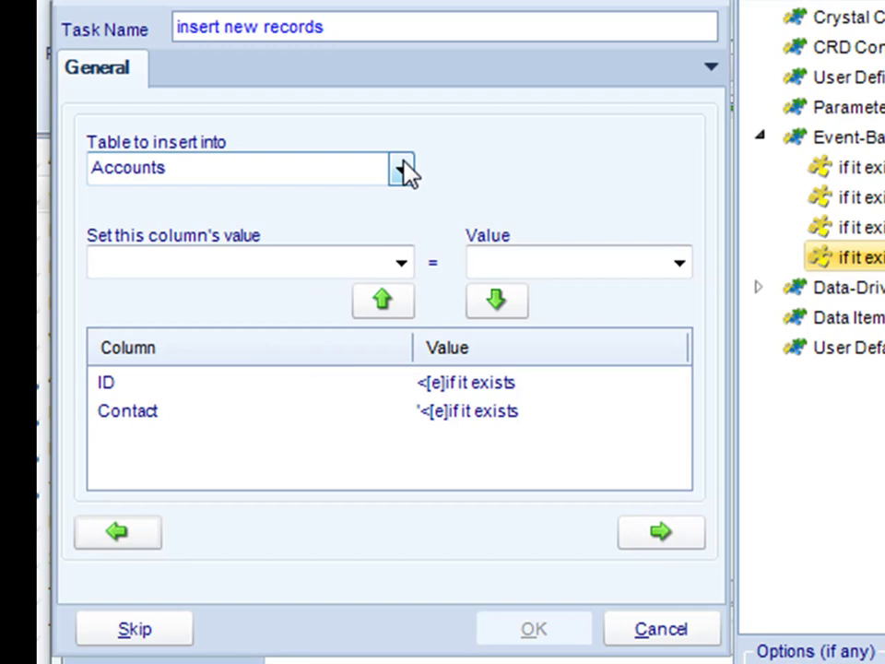
# Step: Set the Account Name column's value to the customer number event value
pyautogui.click(402, 264)
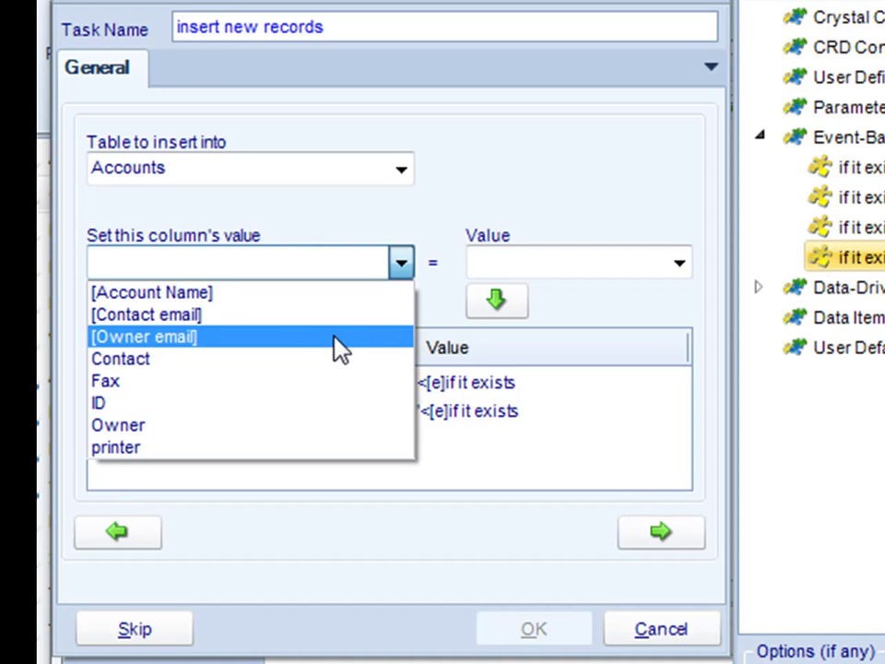
pyautogui.click(258, 295)
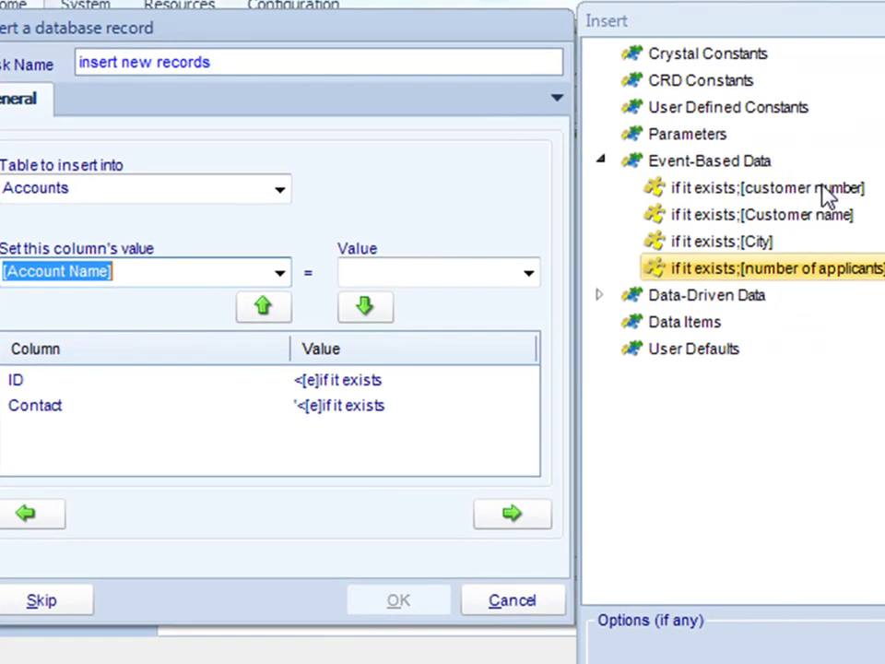
pyautogui.click(826, 188)
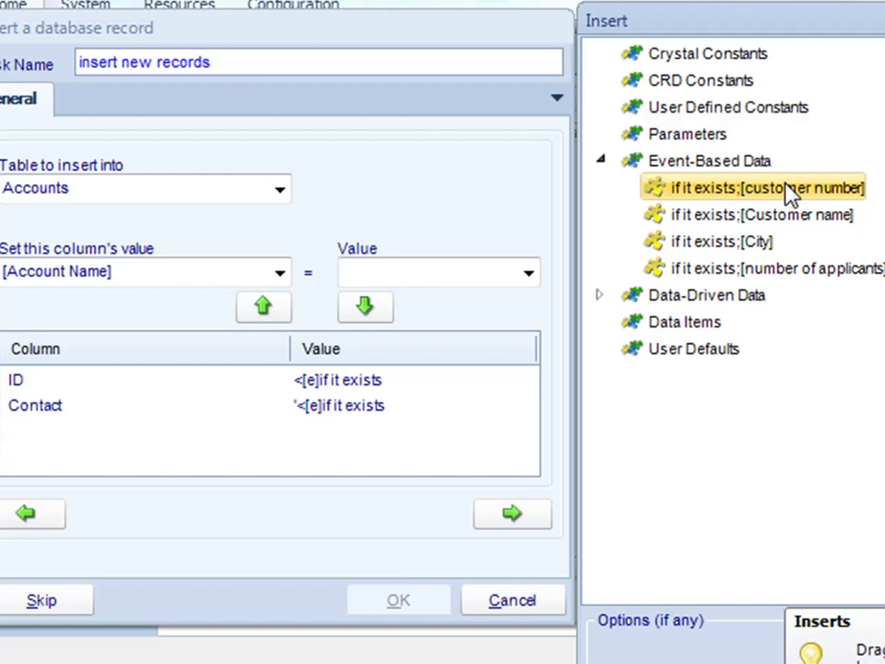
pyautogui.moveTo(786, 186); pyautogui.dragTo(443, 274)
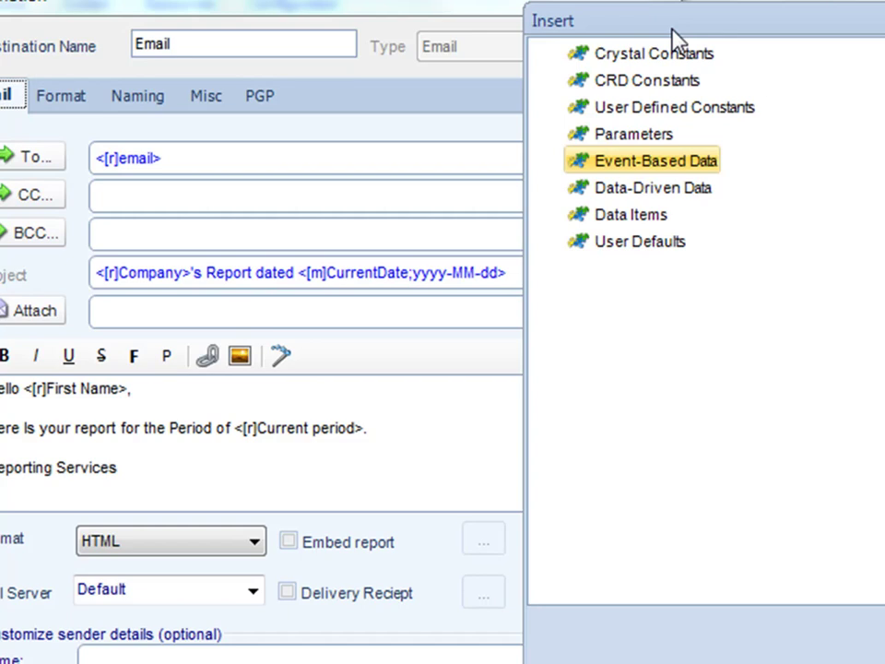
pyautogui.moveTo(672, 30); pyautogui.dragTo(693, 55)
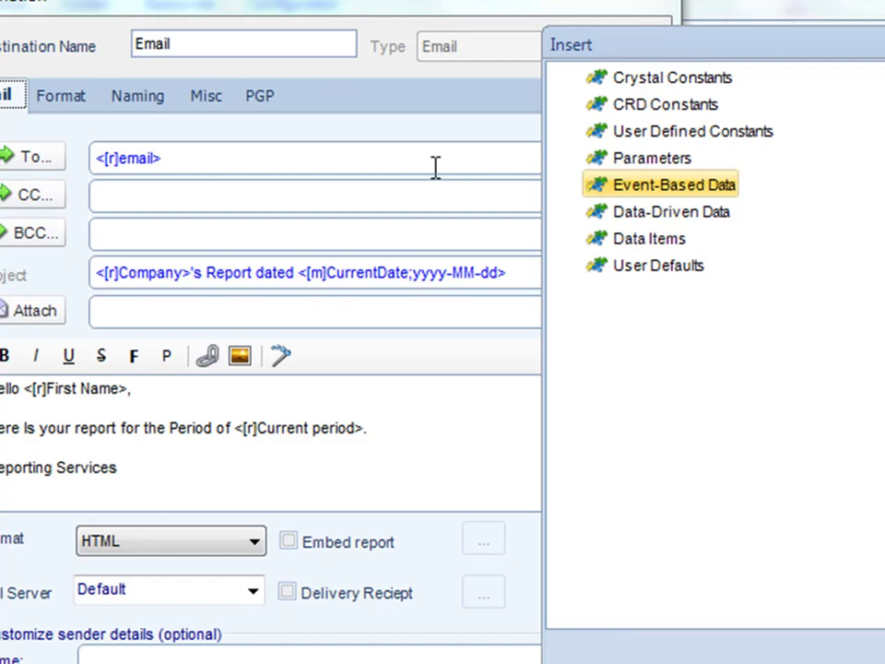
pyautogui.moveTo(294, 178); pyautogui.dragTo(108, 171)
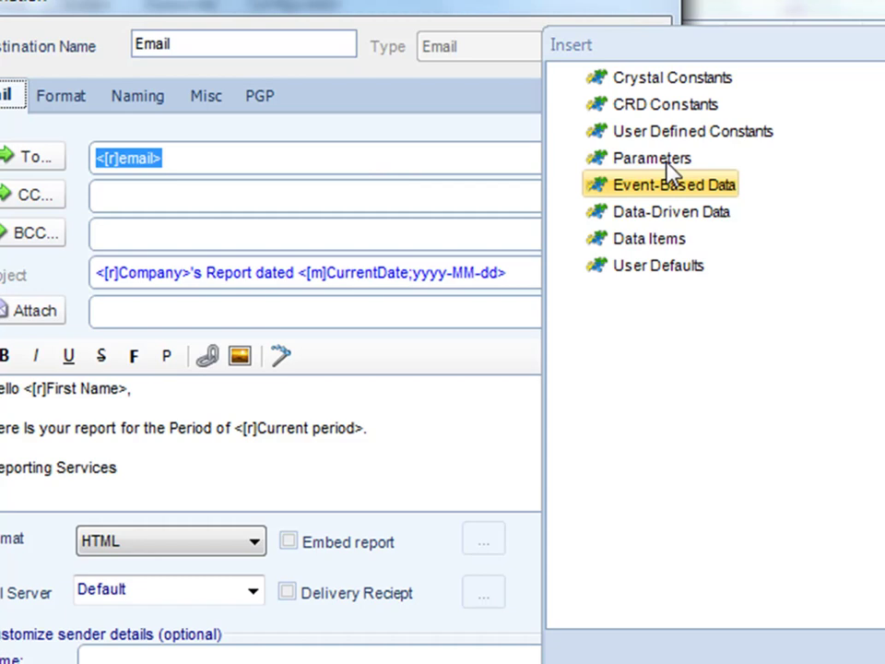
pyautogui.click(665, 213)
pyautogui.click(565, 212)
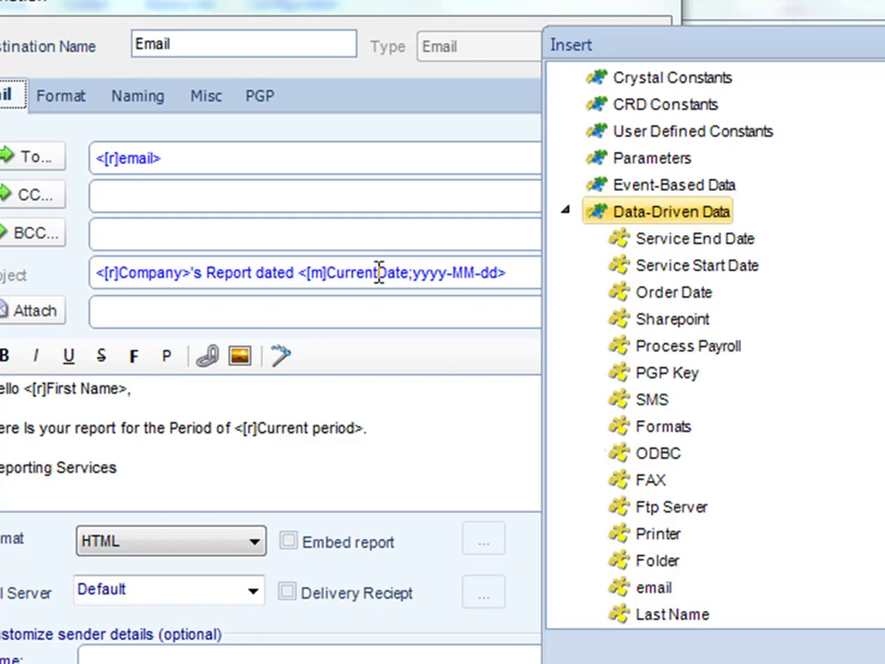
pyautogui.click(189, 275)
pyautogui.moveTo(190, 275); pyautogui.dragTo(59, 264)
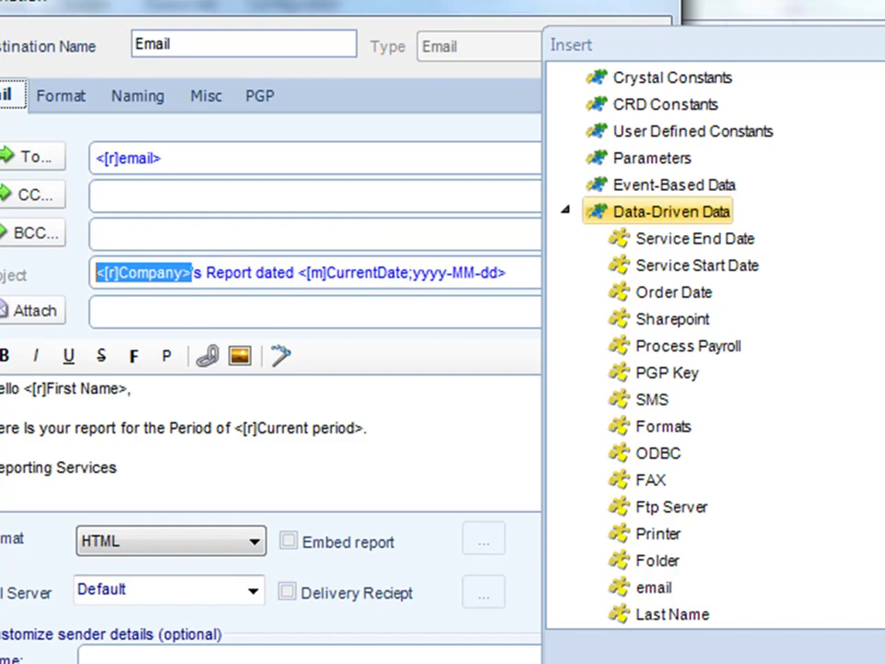
pyautogui.scroll(-3, 714, 351)
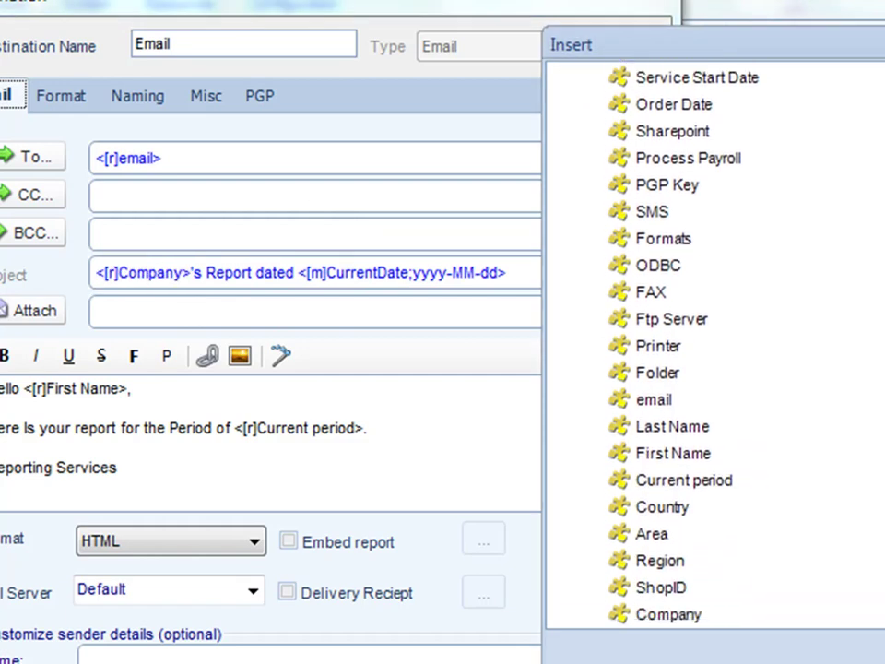
pyautogui.click(665, 544)
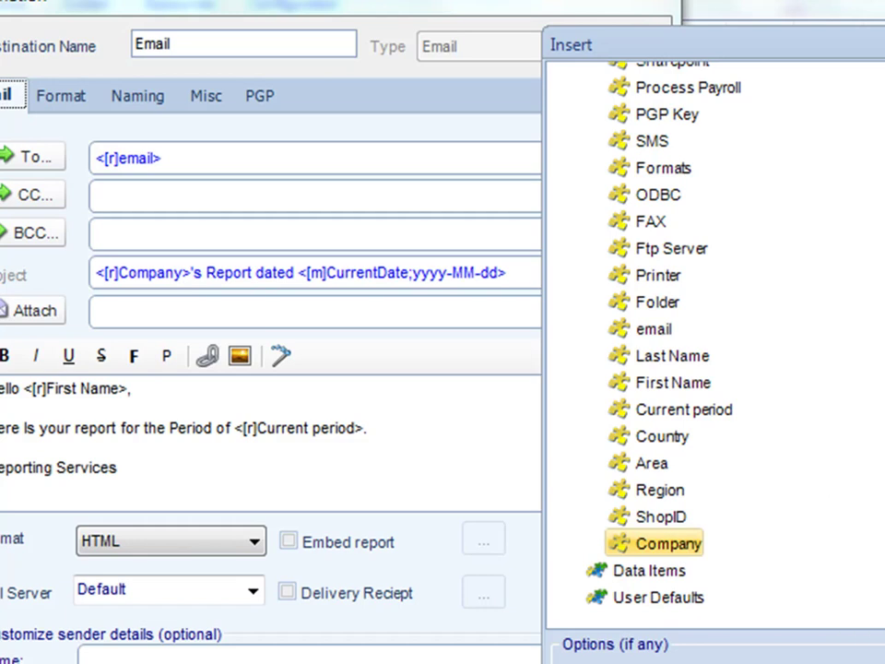
pyautogui.scroll(4, 636, 203)
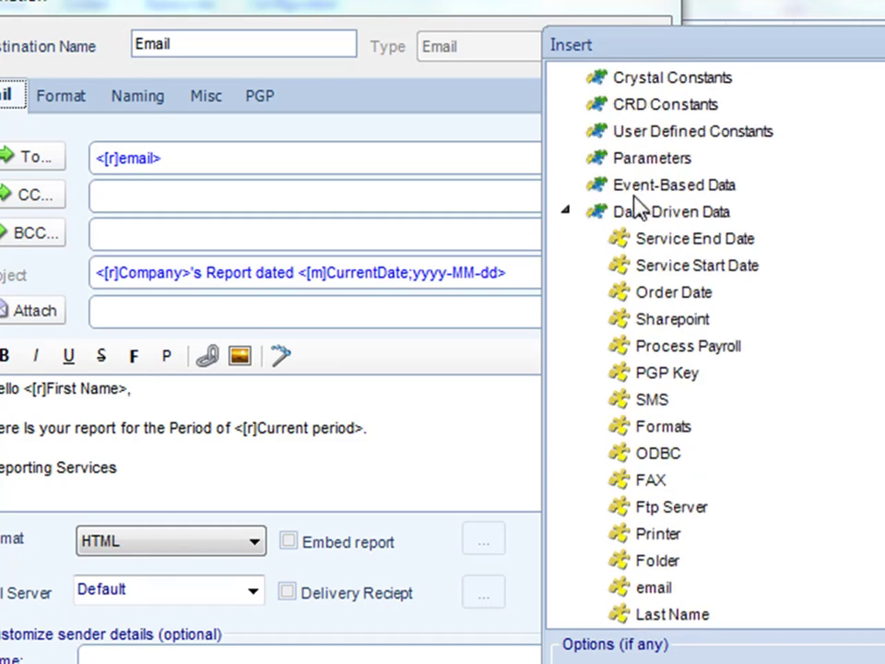
pyautogui.click(568, 215)
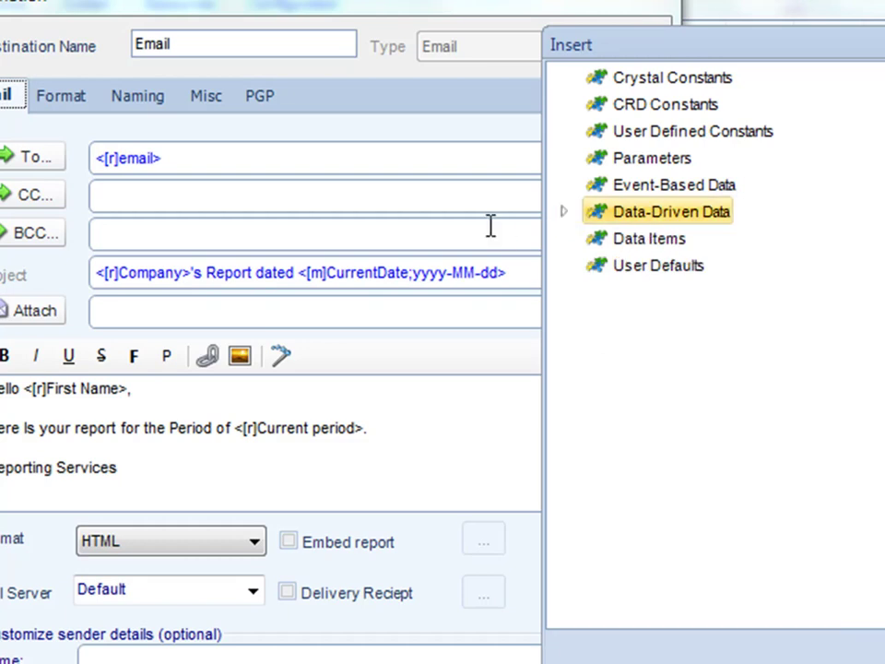
# Step: Highlight CurrentDate in the email subject and locate it under CRD Constants
pyautogui.moveTo(508, 272); pyautogui.dragTo(307, 269)
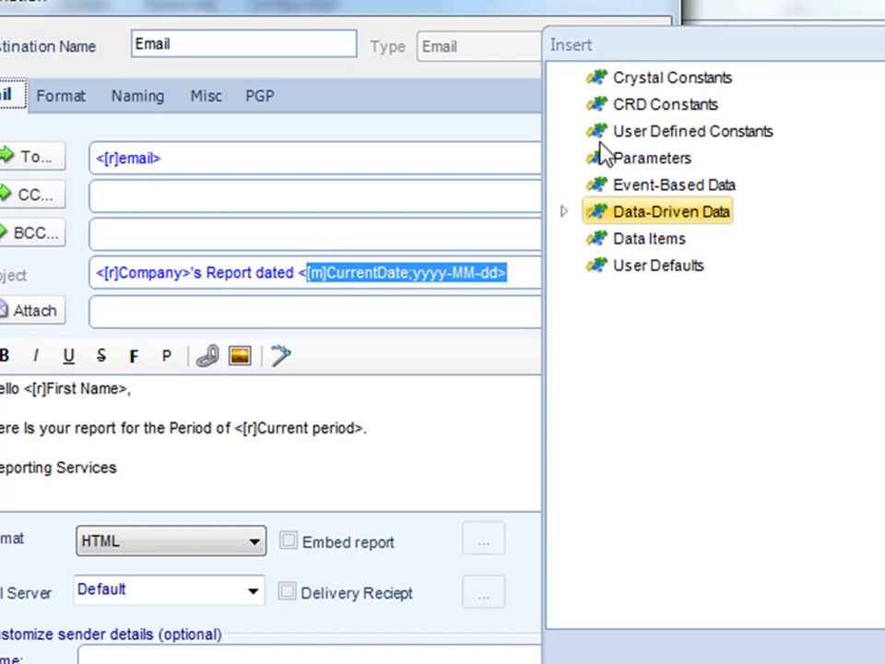
pyautogui.doubleClick(610, 107)
pyautogui.click(654, 135)
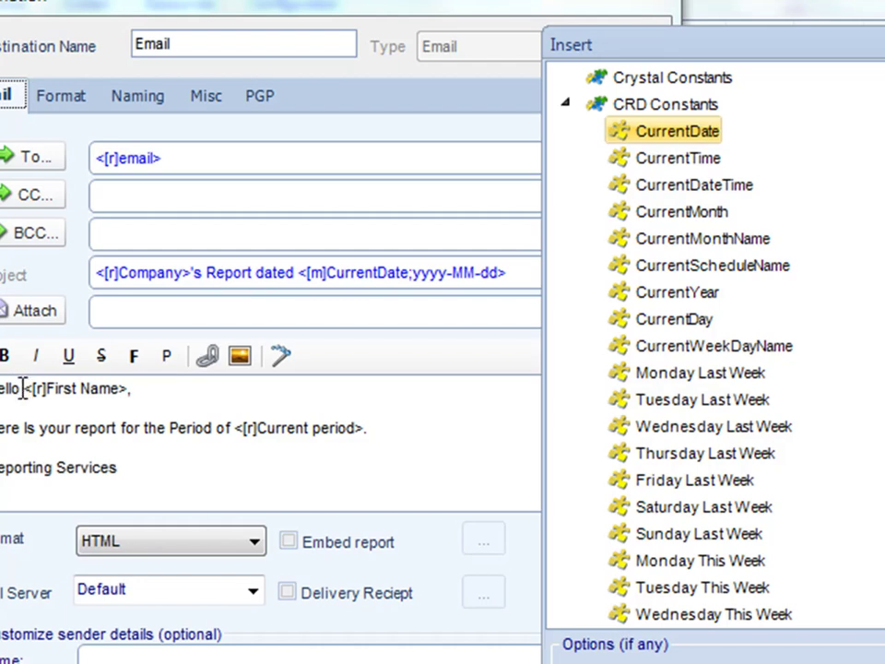
# Step: Highlight First Name in the greeting and locate Last Name and First Name under Data-Driven Data
pyautogui.moveTo(22, 388); pyautogui.dragTo(153, 380)
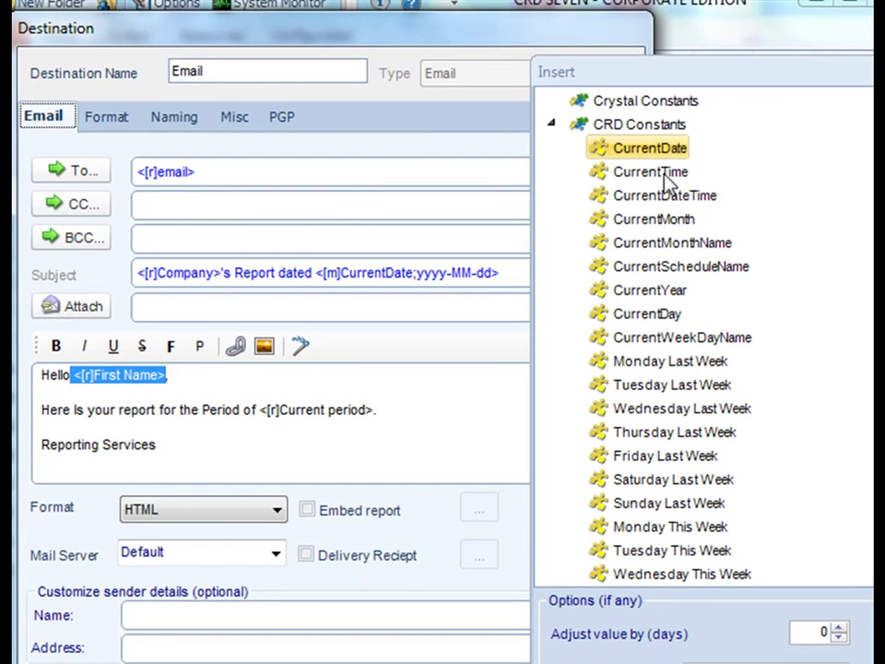
pyautogui.click(552, 124)
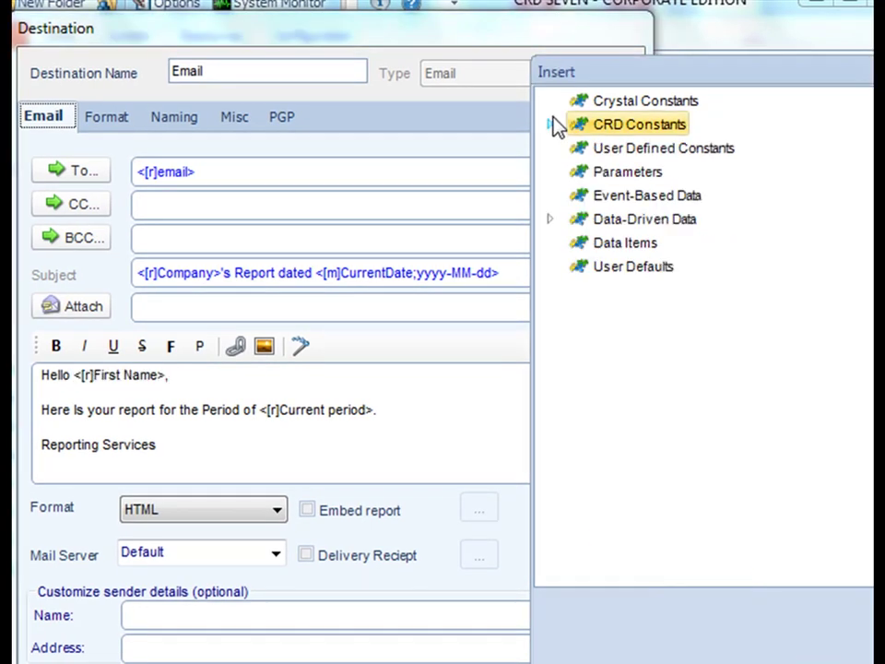
pyautogui.click(568, 225)
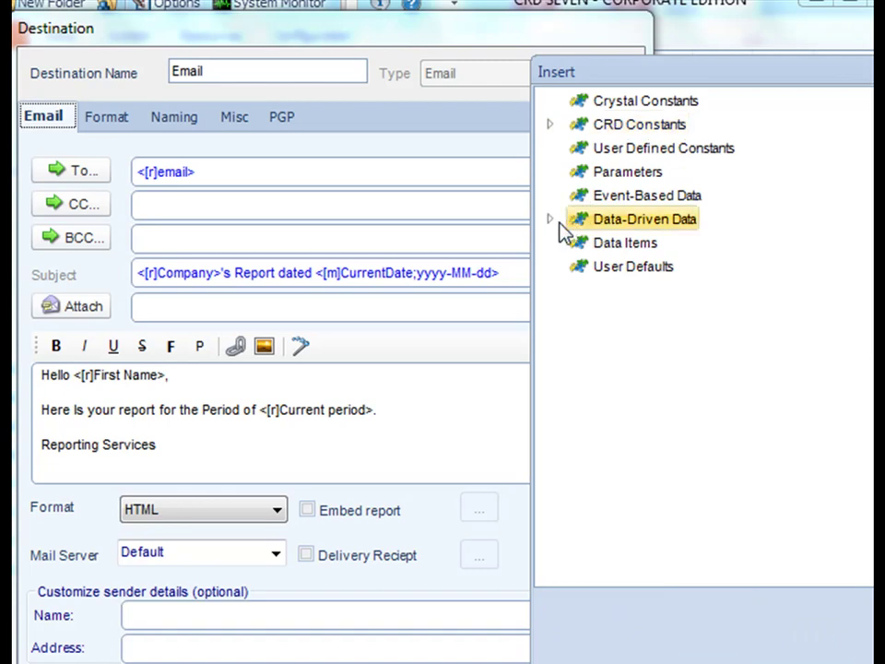
pyautogui.click(553, 220)
pyautogui.scroll(-3, 700, 331)
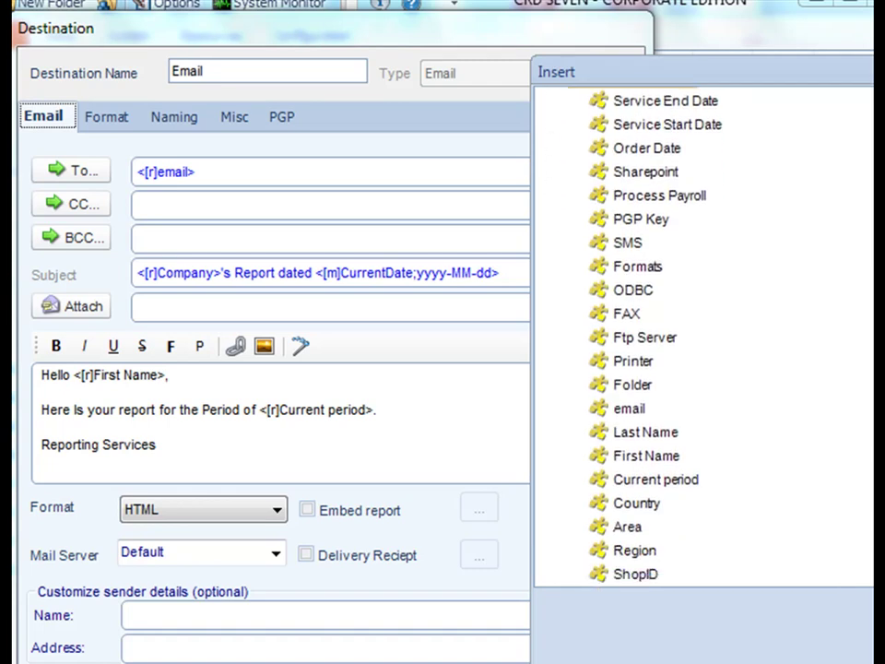
pyautogui.click(649, 419)
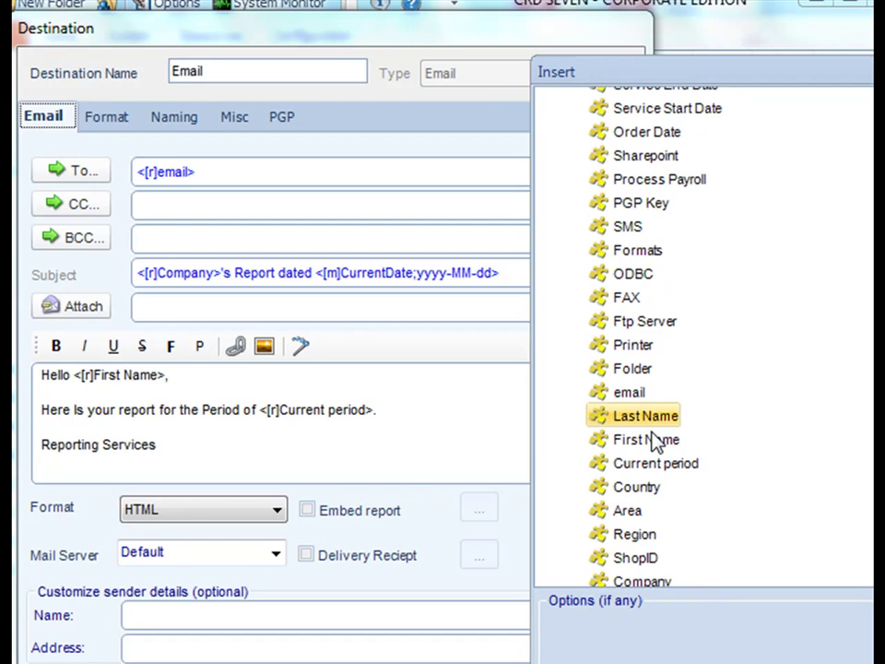
pyautogui.click(649, 439)
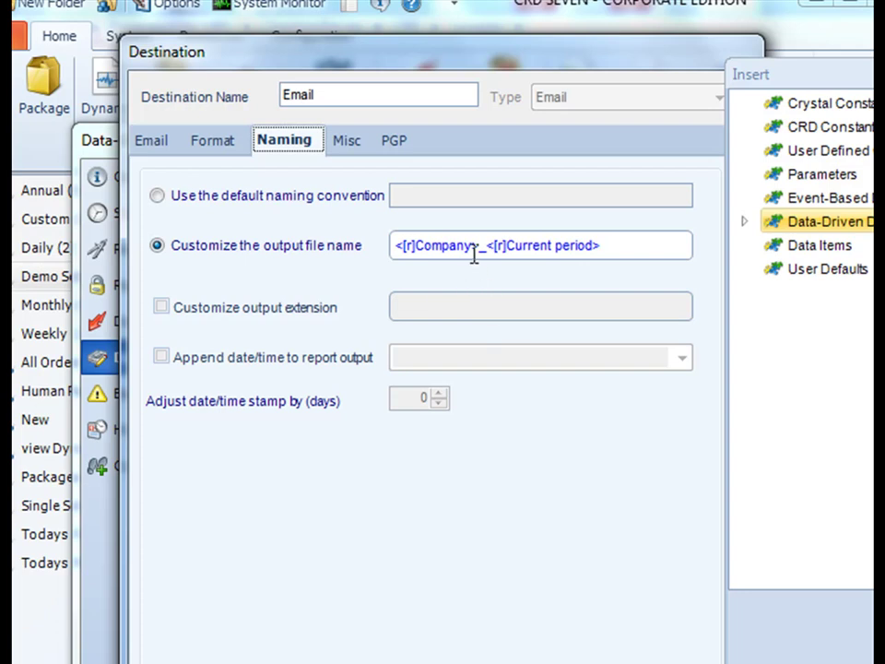
# Step: Highlight the <[r]Company> and <[r]Current period> parts of the custom output file name
pyautogui.moveTo(478, 247); pyautogui.dragTo(366, 251)
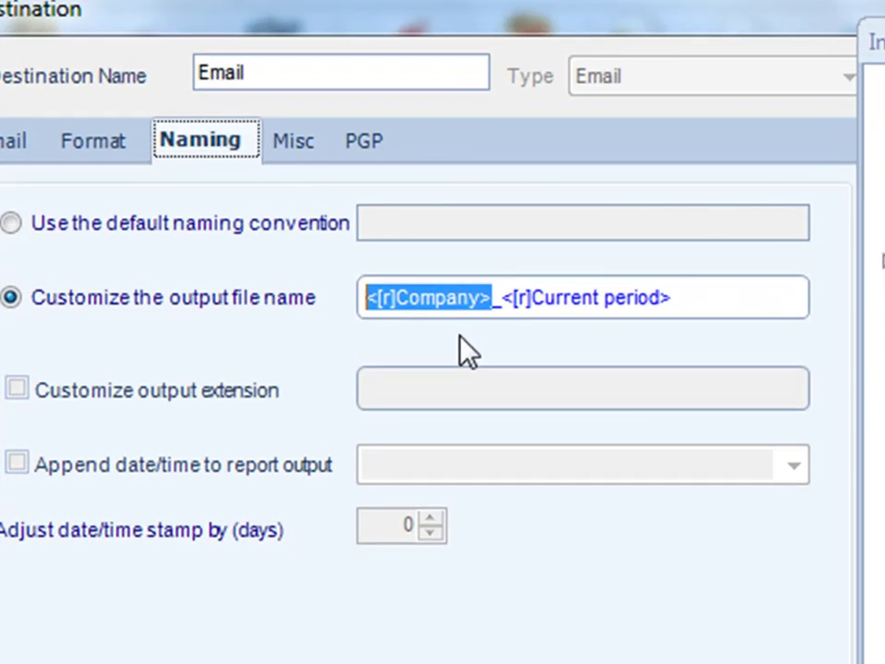
pyautogui.click(677, 310)
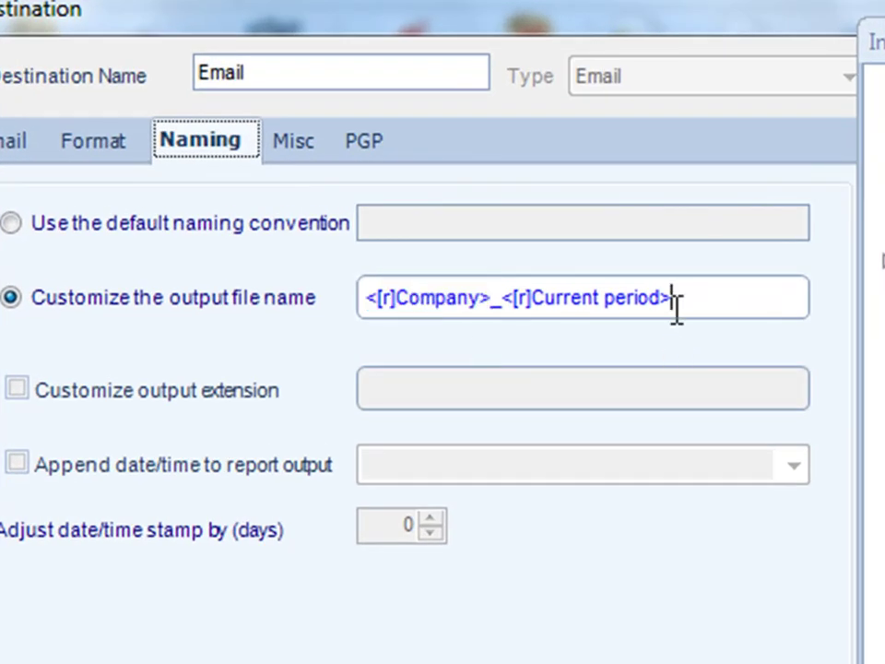
pyautogui.moveTo(676, 309); pyautogui.dragTo(497, 310)
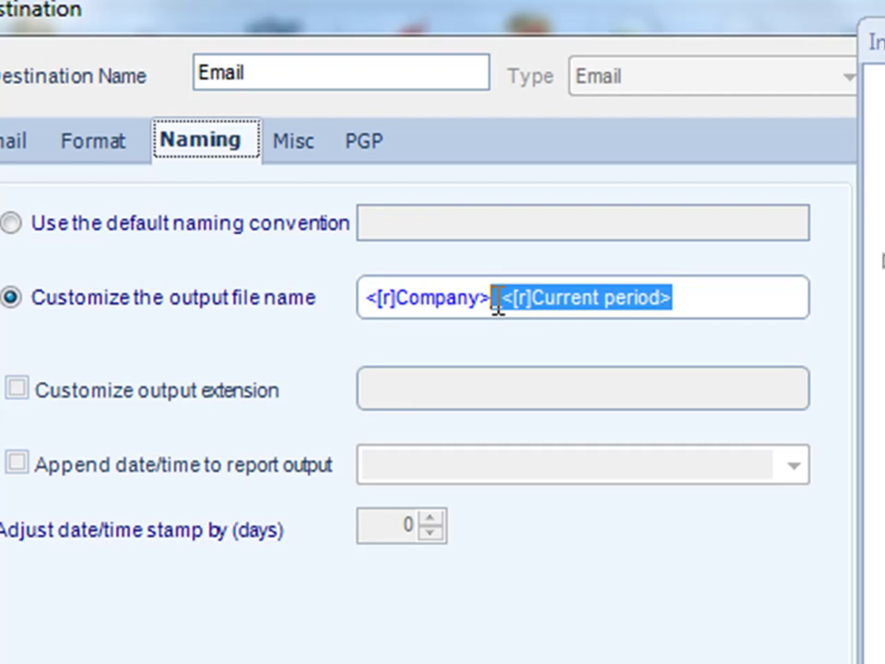
pyautogui.click(747, 301)
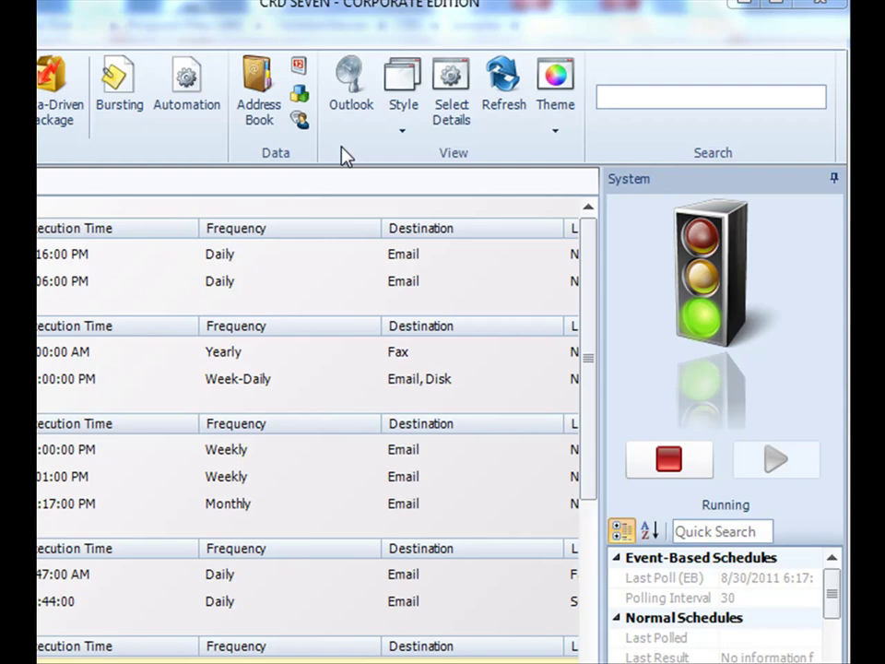
# Step: Open the Data Items list and review the Email list, Formats and Test items
pyautogui.click(300, 94)
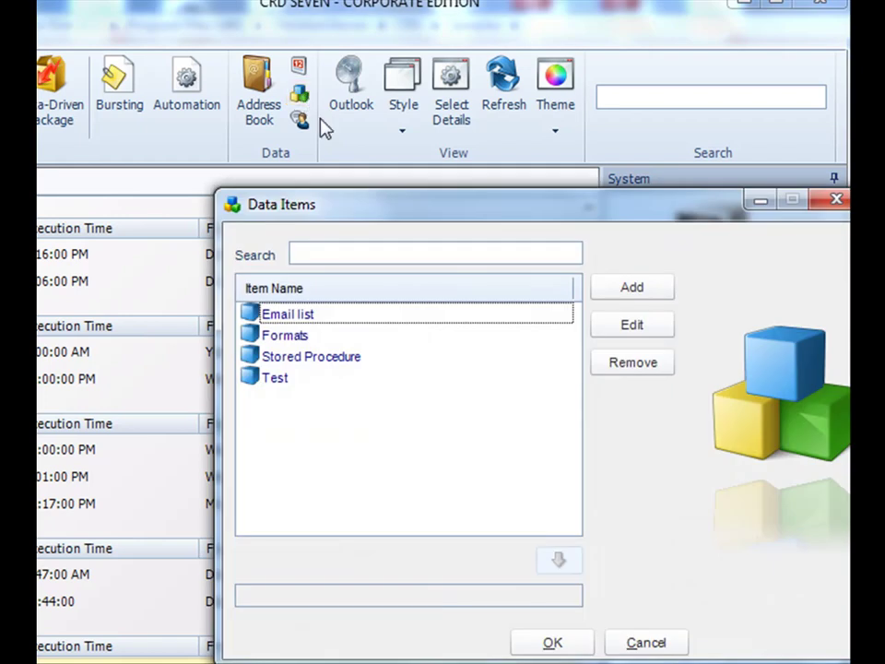
pyautogui.moveTo(379, 211); pyautogui.dragTo(330, 144)
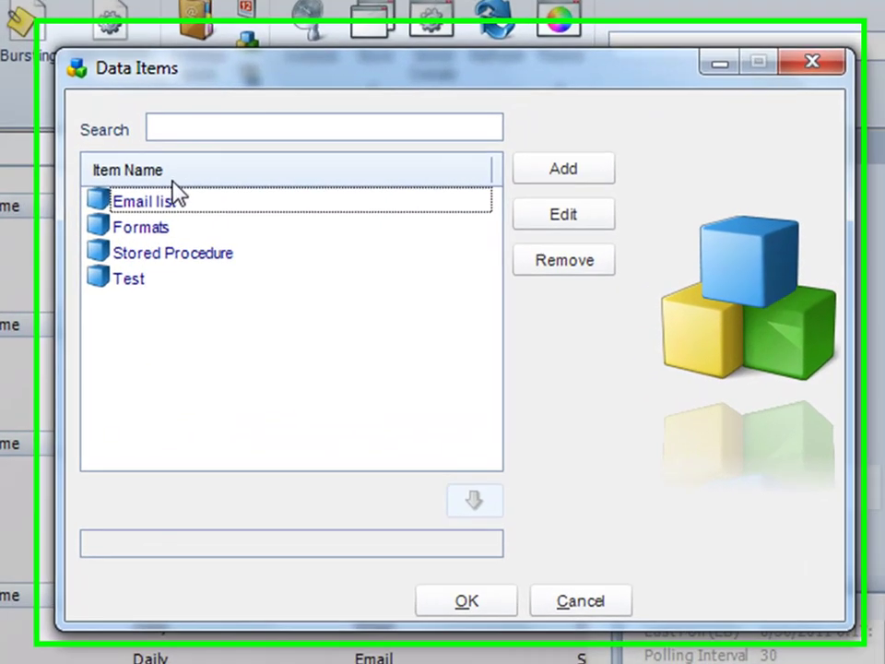
pyautogui.click(163, 197)
pyautogui.click(133, 219)
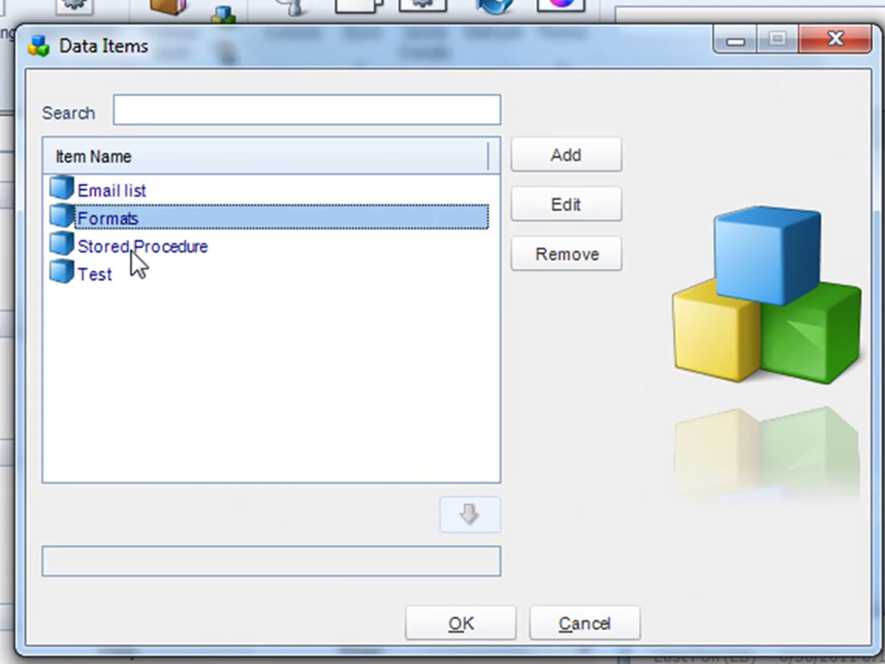
pyautogui.click(117, 279)
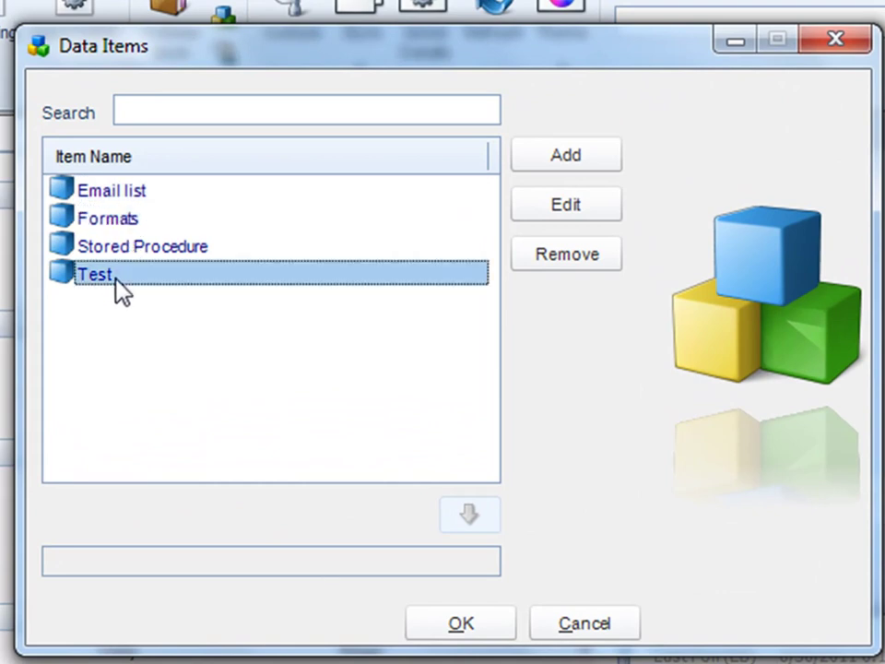
# Step: Add a data item named Test using the CRD Samples DSN and connect to it
pyautogui.click(551, 157)
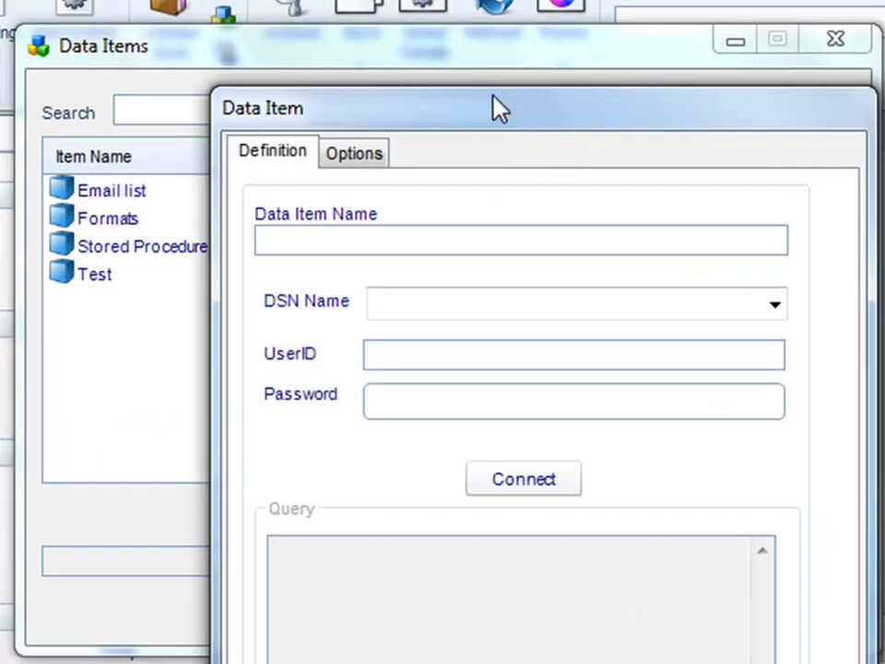
pyautogui.moveTo(497, 108); pyautogui.dragTo(357, 0)
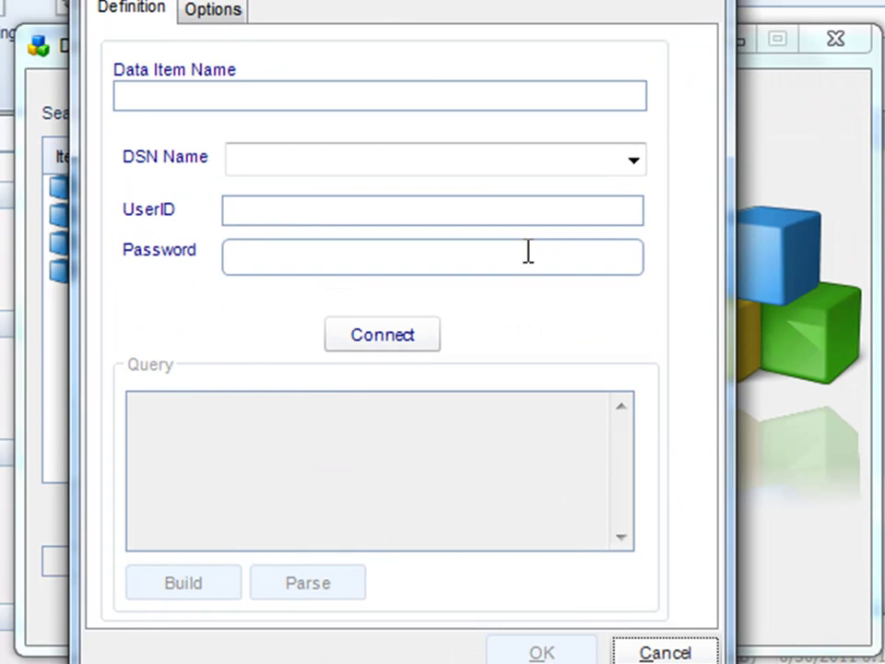
pyautogui.click(595, 97)
pyautogui.write('Test')
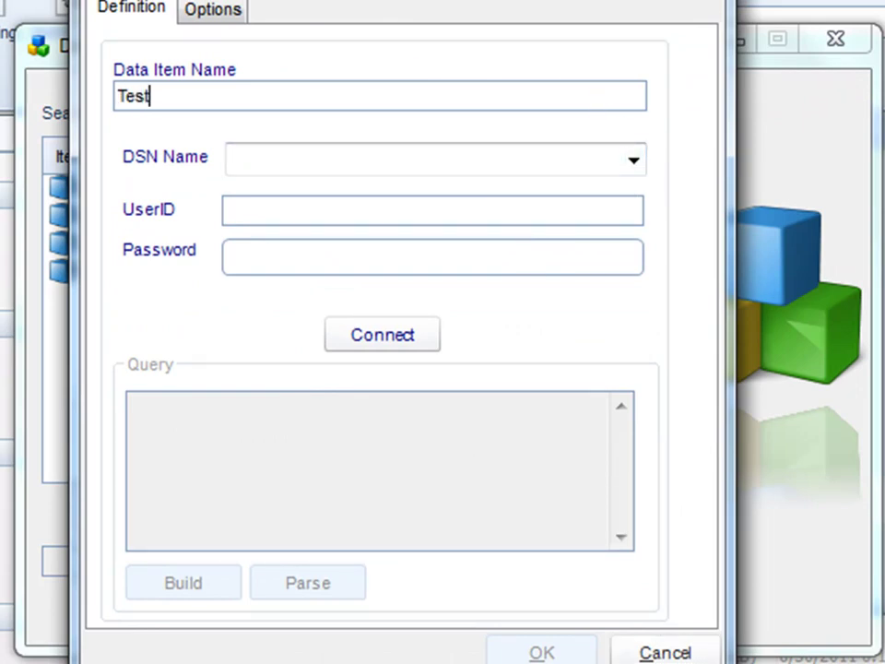
pyautogui.click(633, 161)
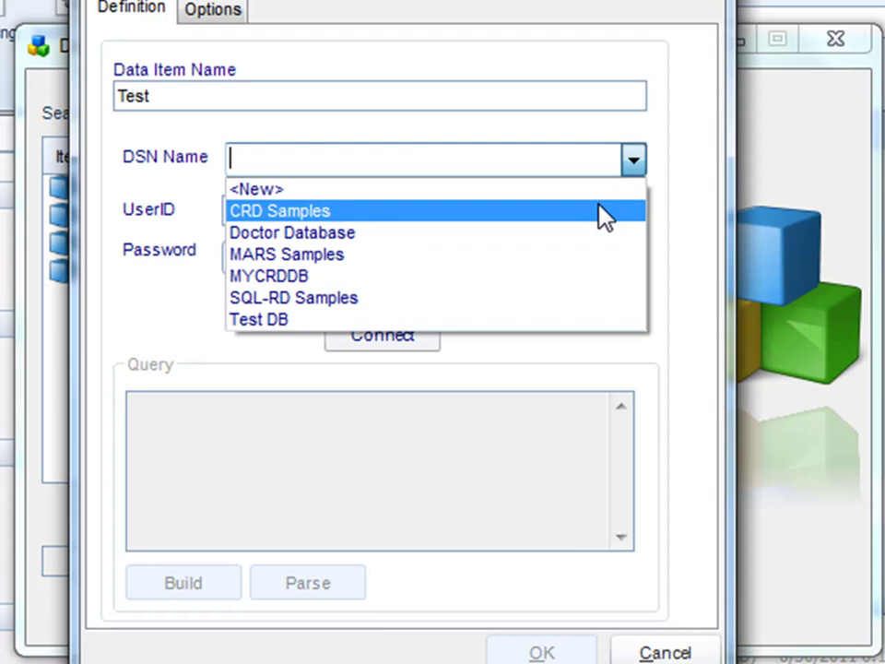
pyautogui.click(591, 213)
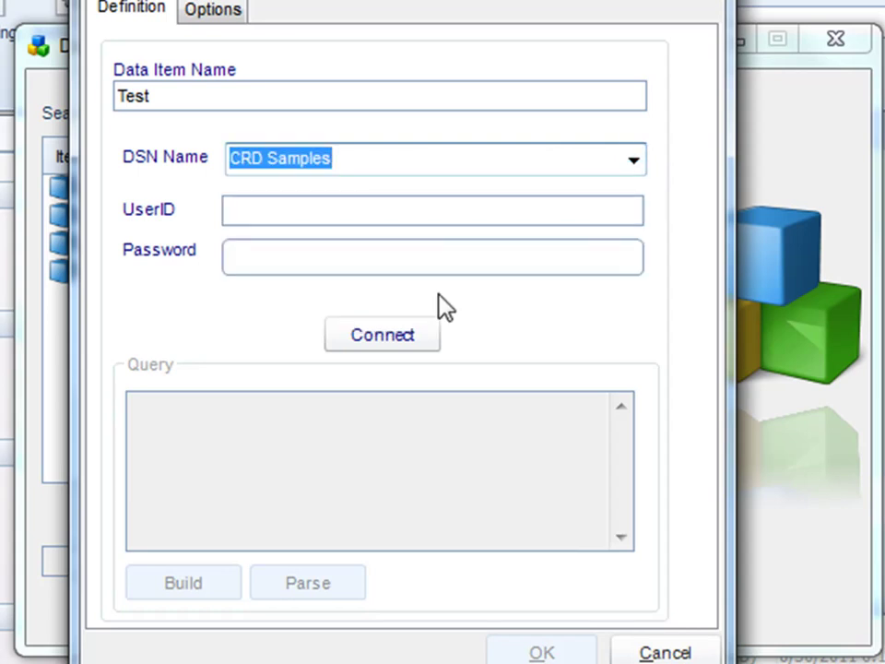
pyautogui.click(396, 330)
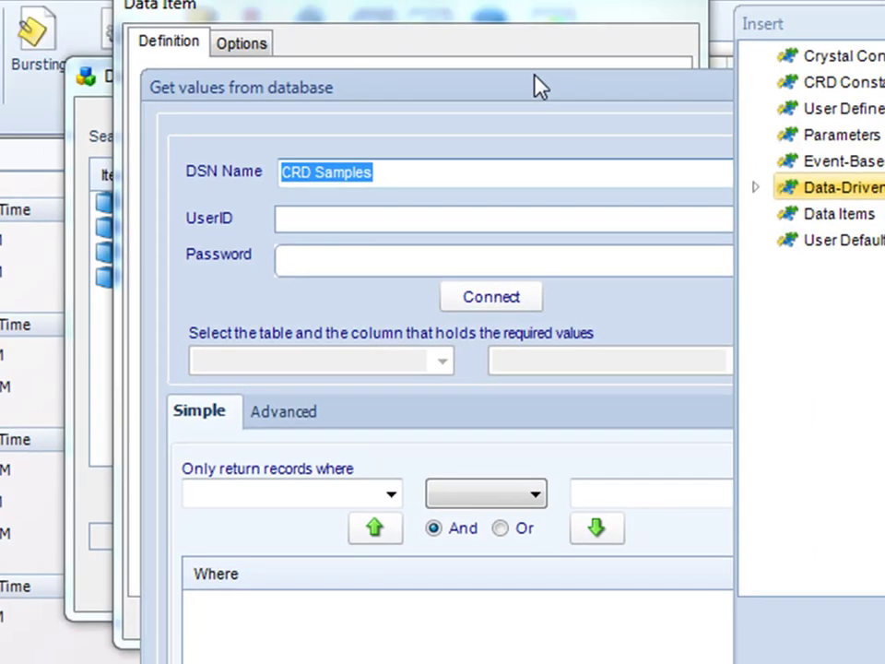
# Step: Connect to the database, choose the Categories table, and parse the query, dismissing the error
pyautogui.moveTo(533, 87); pyautogui.dragTo(439, 16)
pyautogui.click(406, 191)
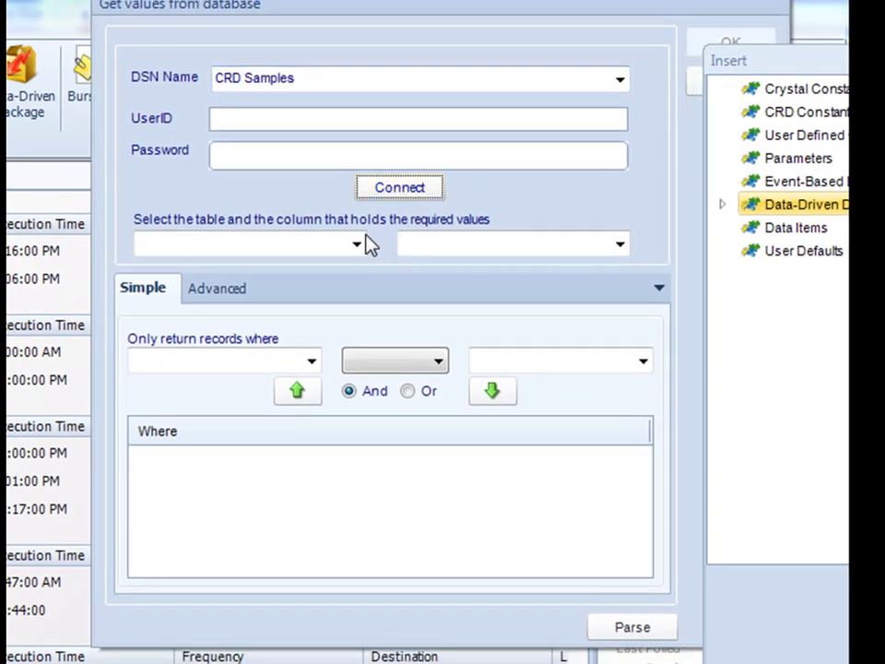
pyautogui.click(356, 245)
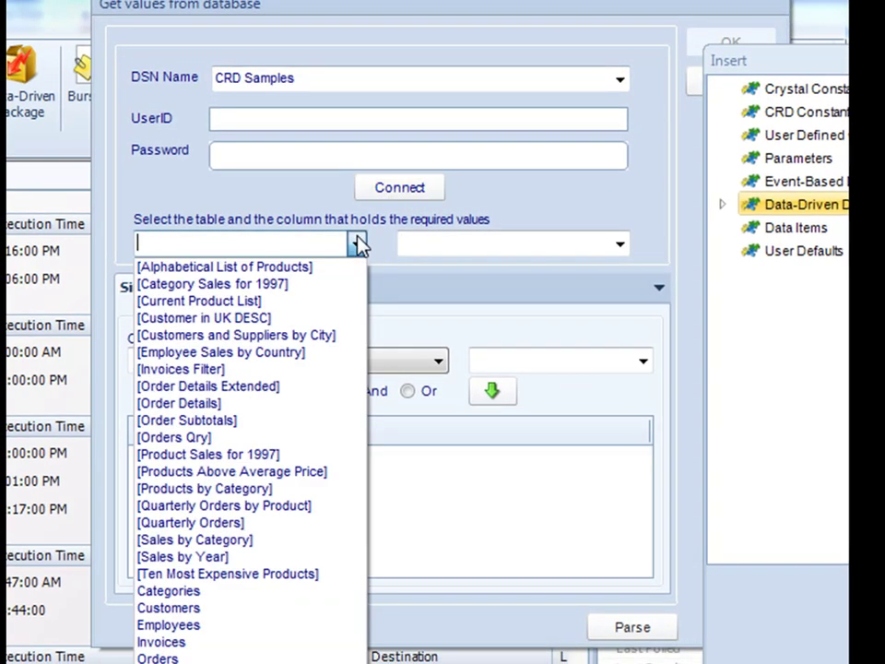
pyautogui.click(259, 596)
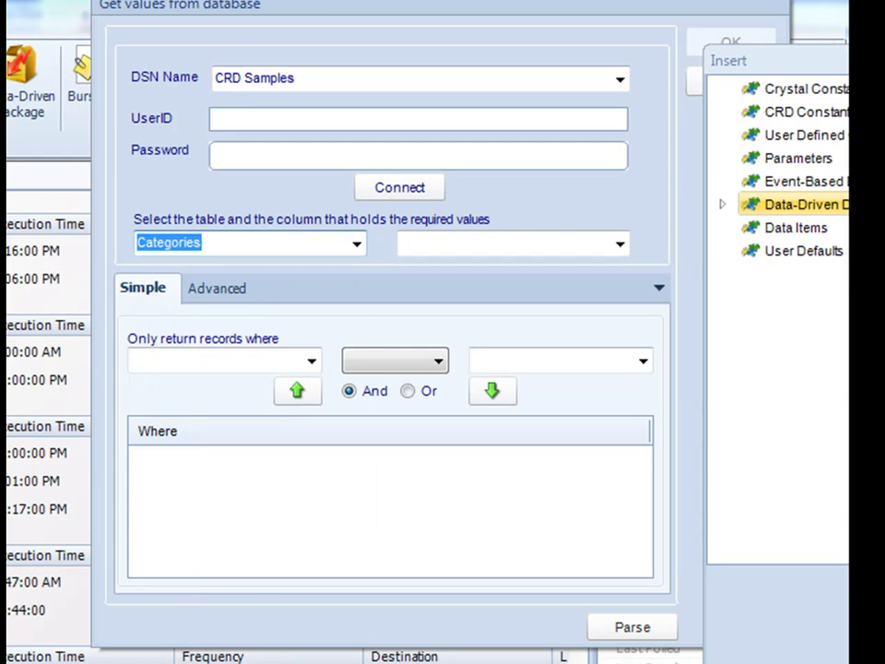
pyautogui.click(624, 629)
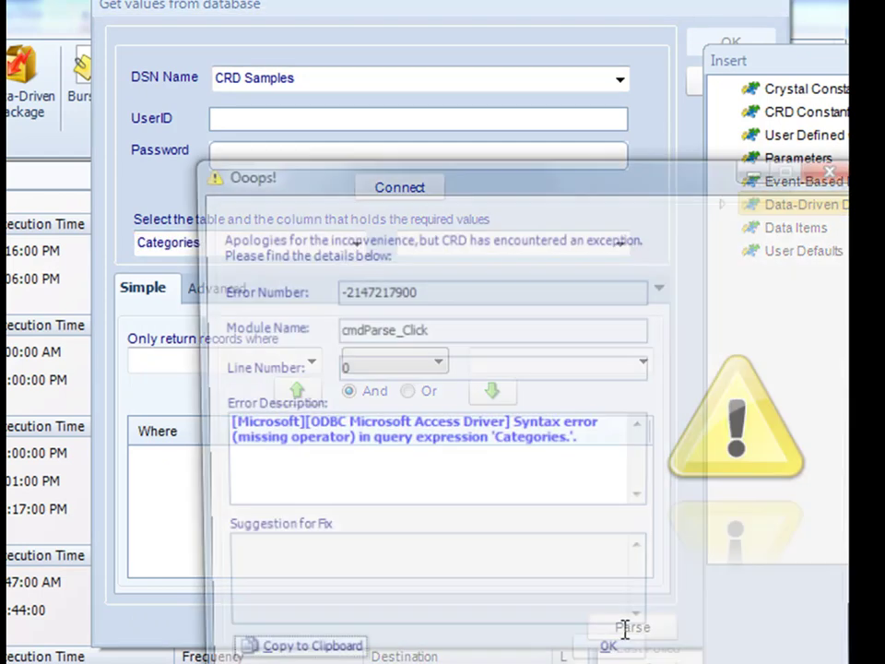
pyautogui.click(629, 660)
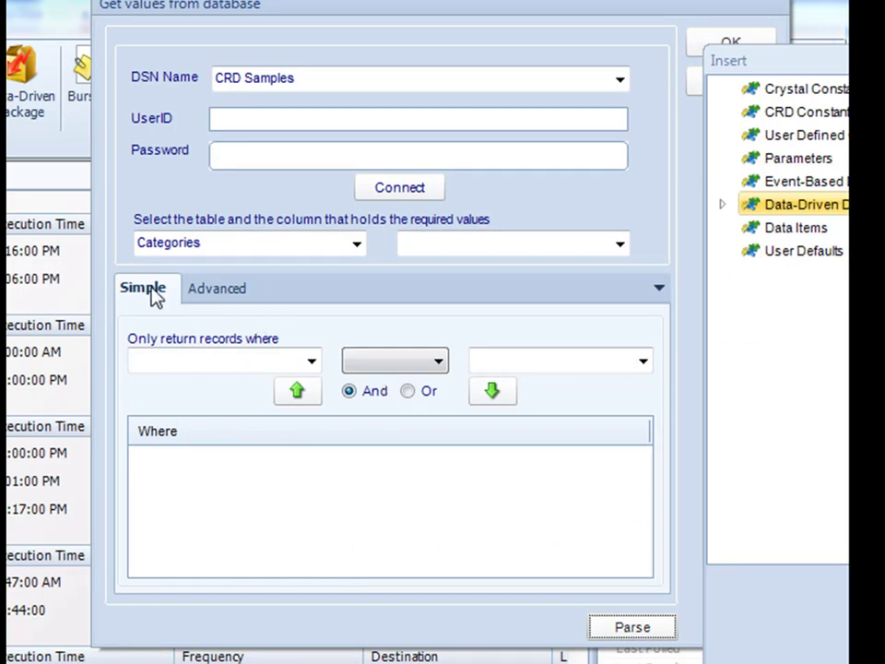
# Step: Add a Where condition 'Description IS NOT EMPTY', then parse the query and dismiss the syntax error
pyautogui.click(311, 361)
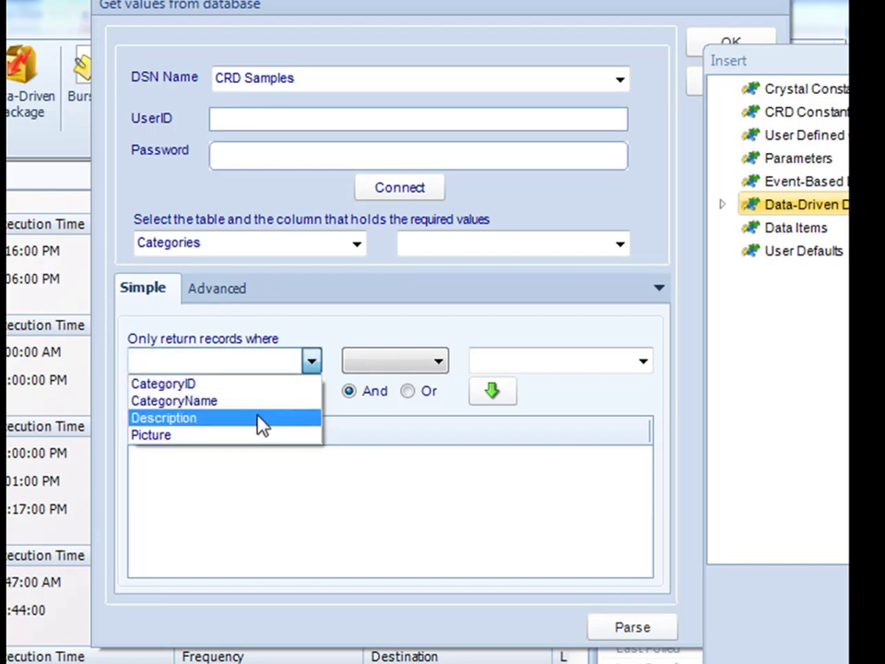
pyautogui.click(251, 419)
pyautogui.click(376, 362)
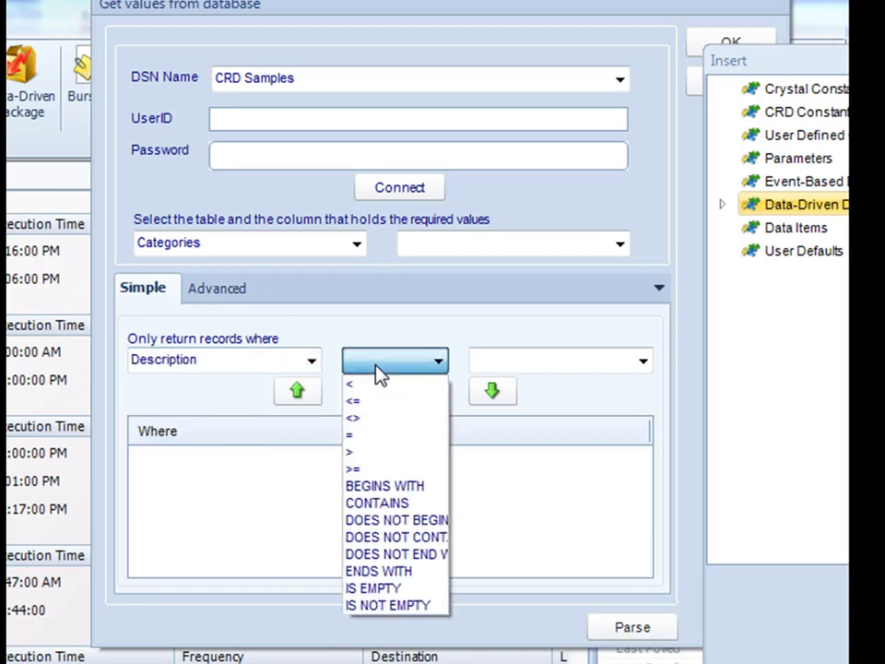
pyautogui.click(375, 435)
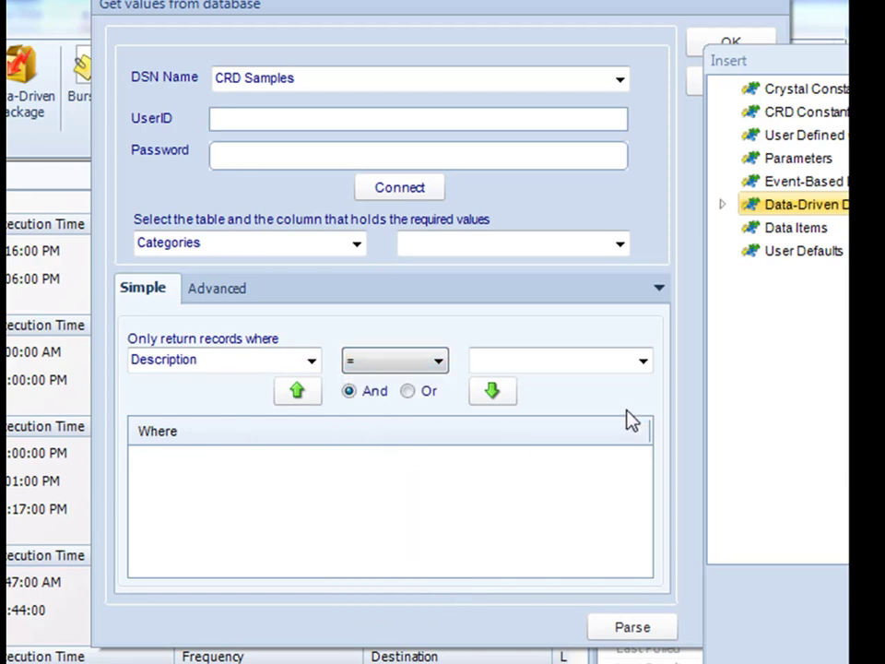
pyautogui.click(439, 361)
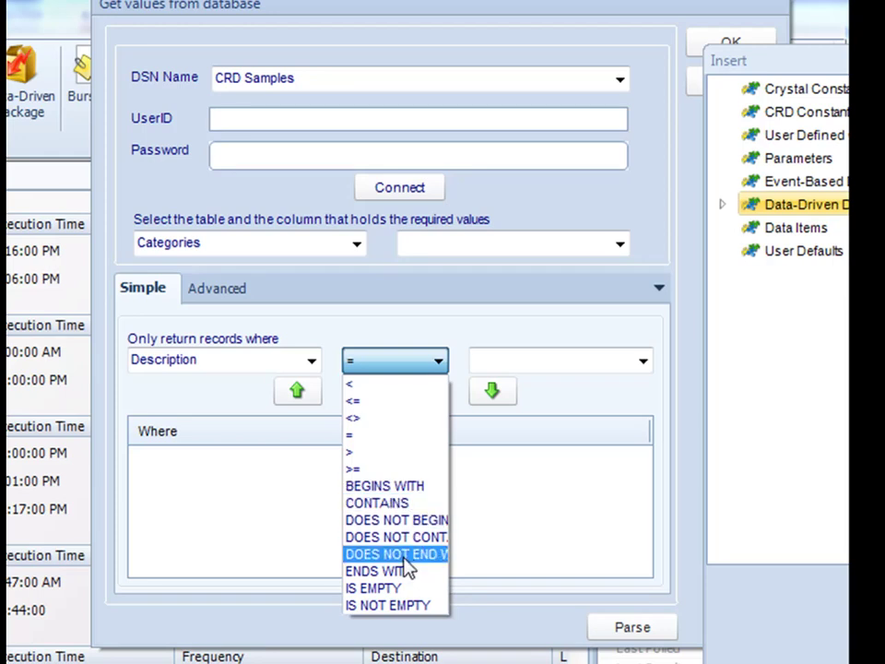
pyautogui.click(406, 605)
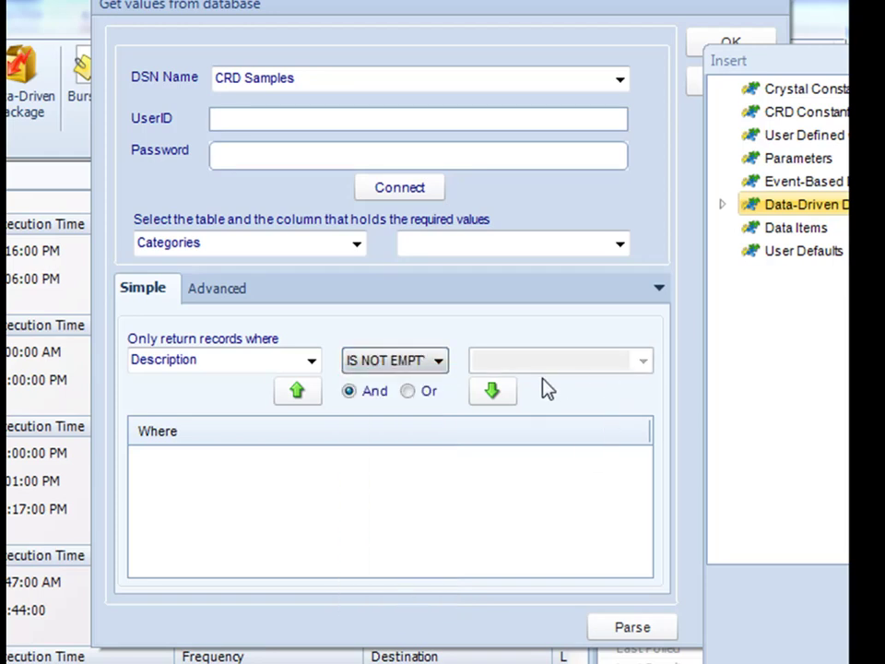
pyautogui.click(511, 391)
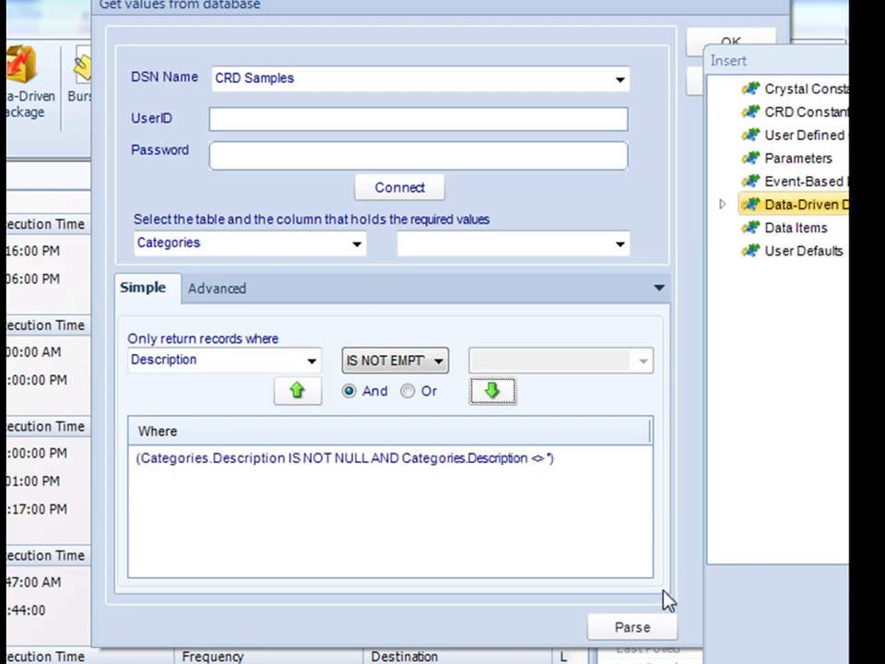
pyautogui.click(655, 626)
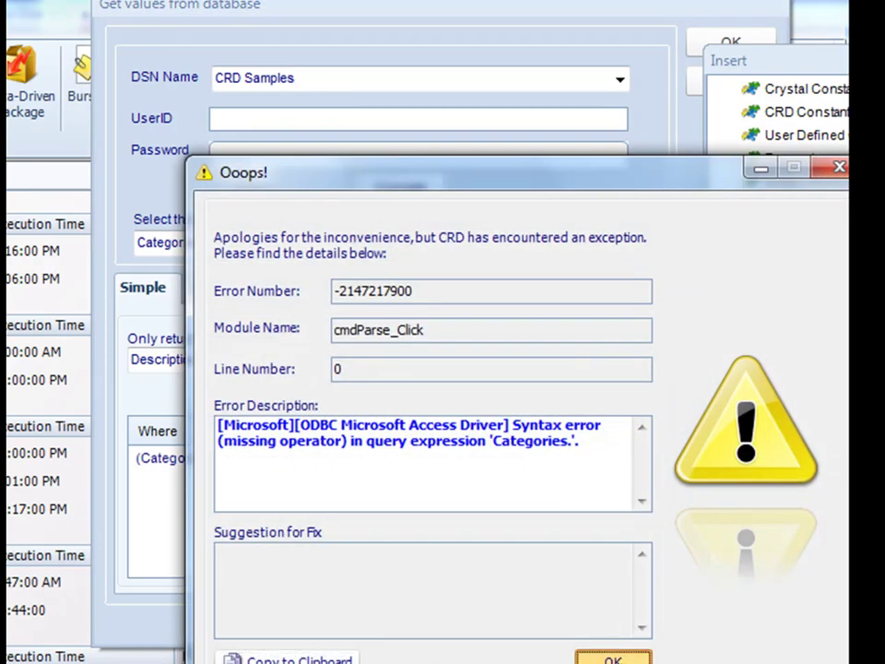
pyautogui.click(612, 657)
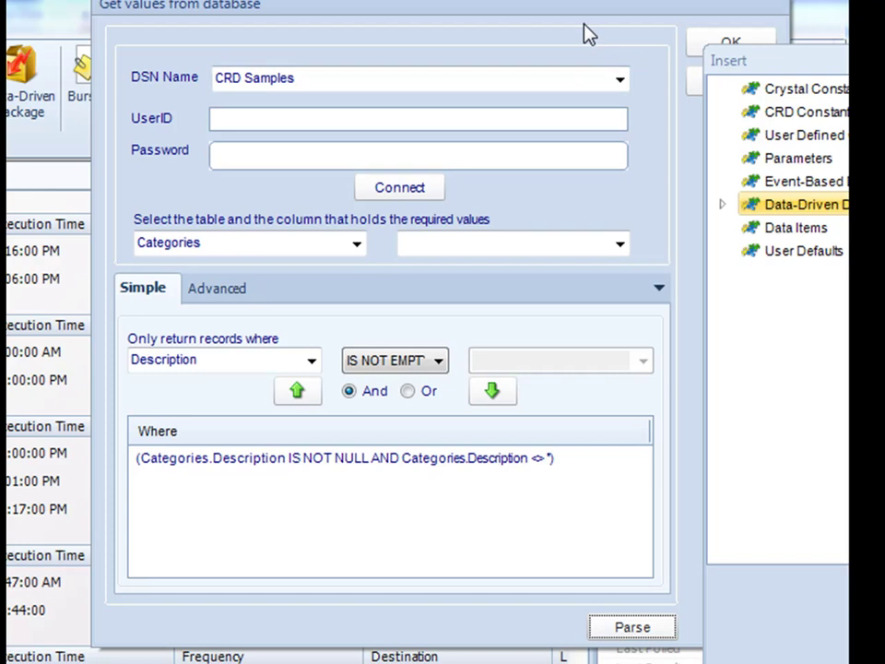
pyautogui.moveTo(577, 4); pyautogui.dragTo(421, 10)
# Step: Cancel the database lookup and the new Test data item, then close the Data Items manager
pyautogui.click(588, 93)
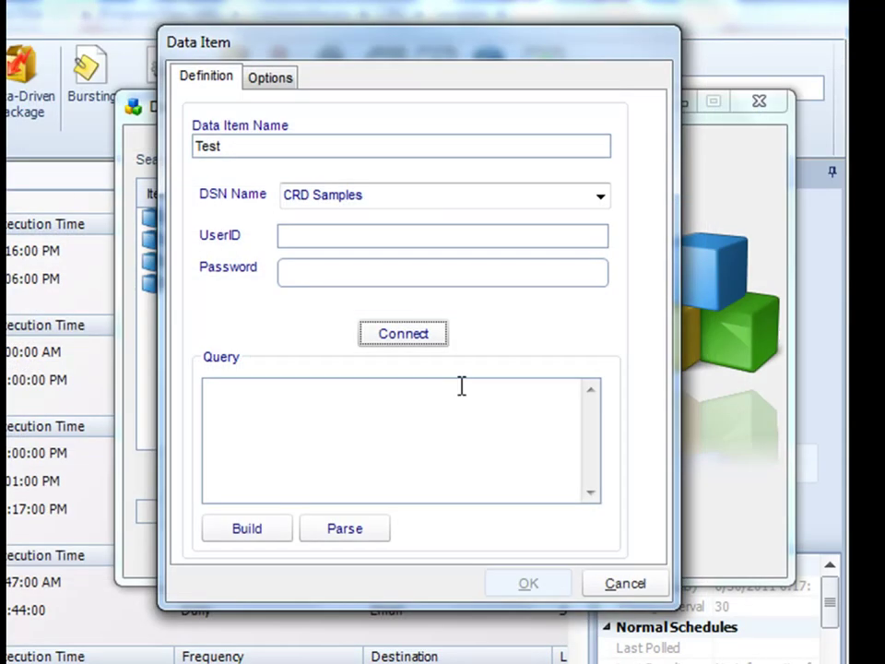
pyautogui.click(623, 584)
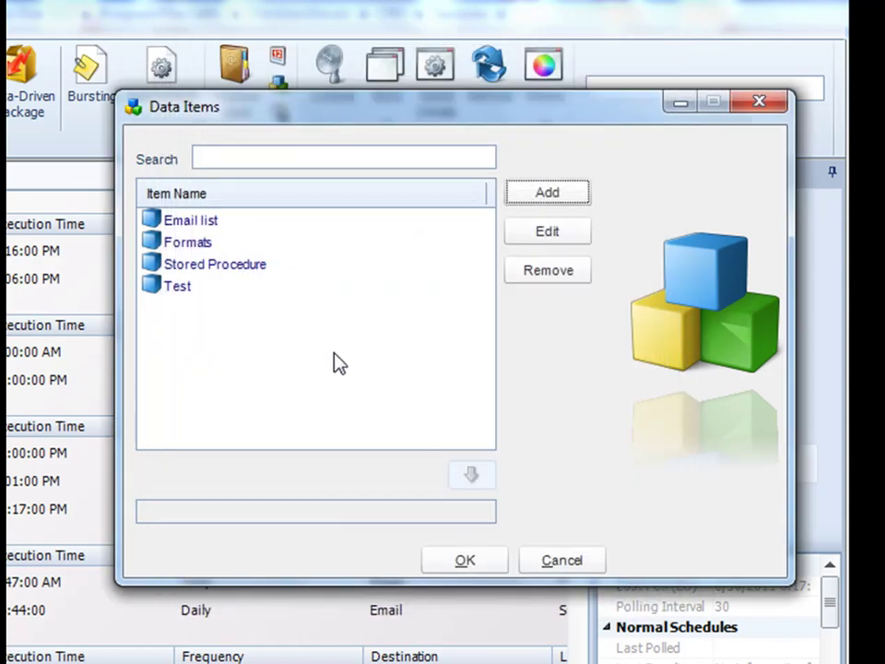
pyautogui.click(178, 225)
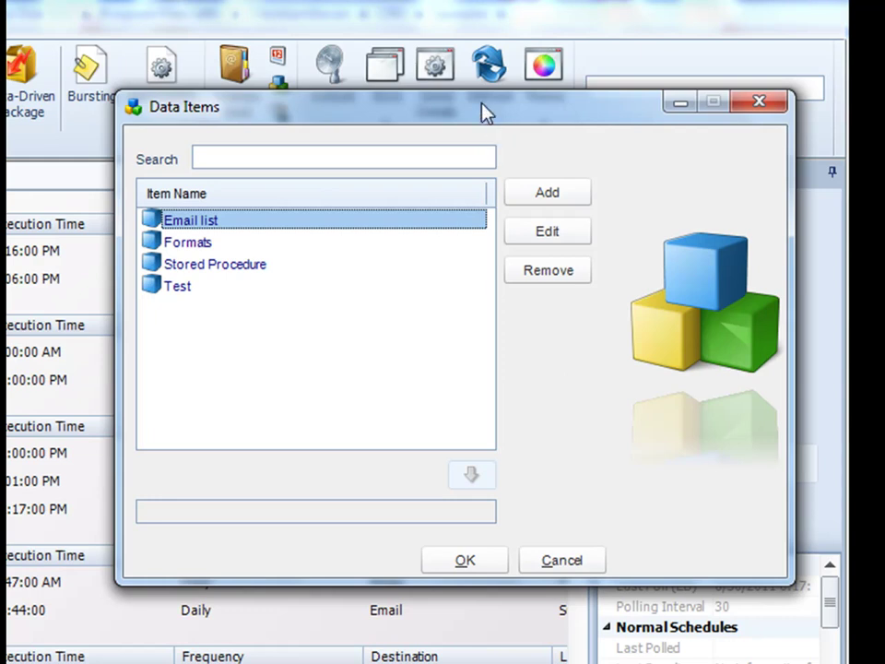
pyautogui.moveTo(481, 103); pyautogui.dragTo(478, 97)
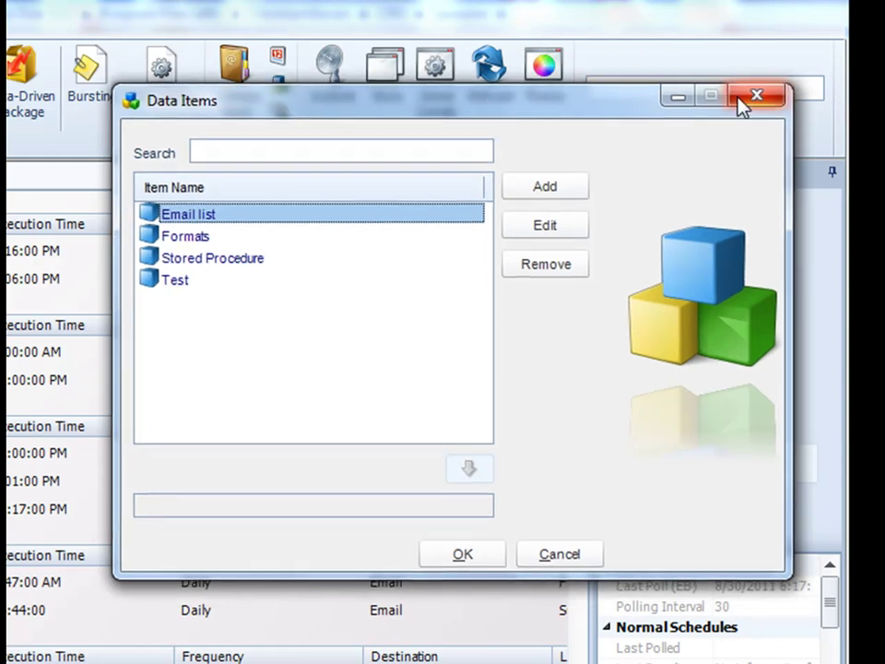
pyautogui.click(740, 99)
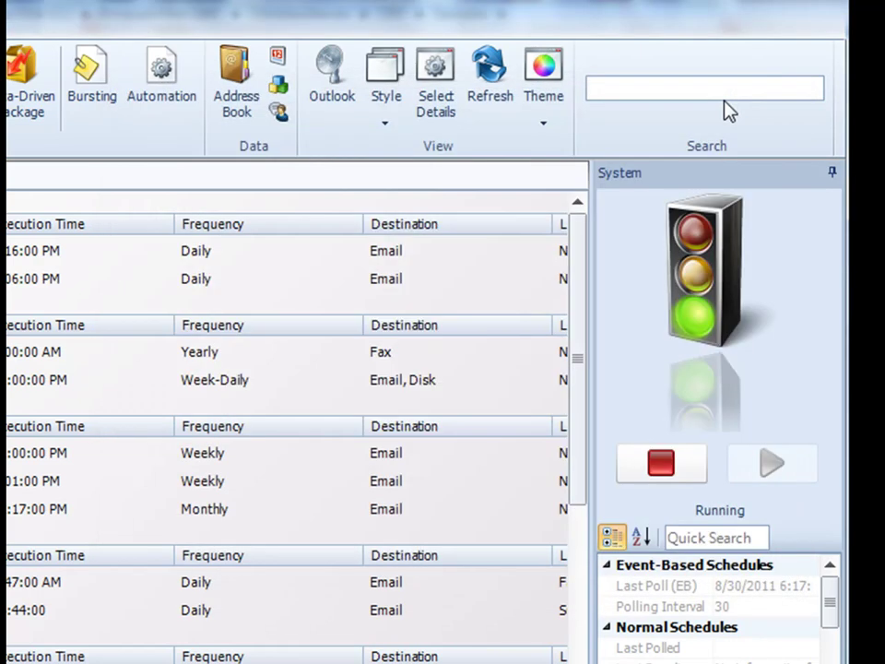
pyautogui.click(278, 114)
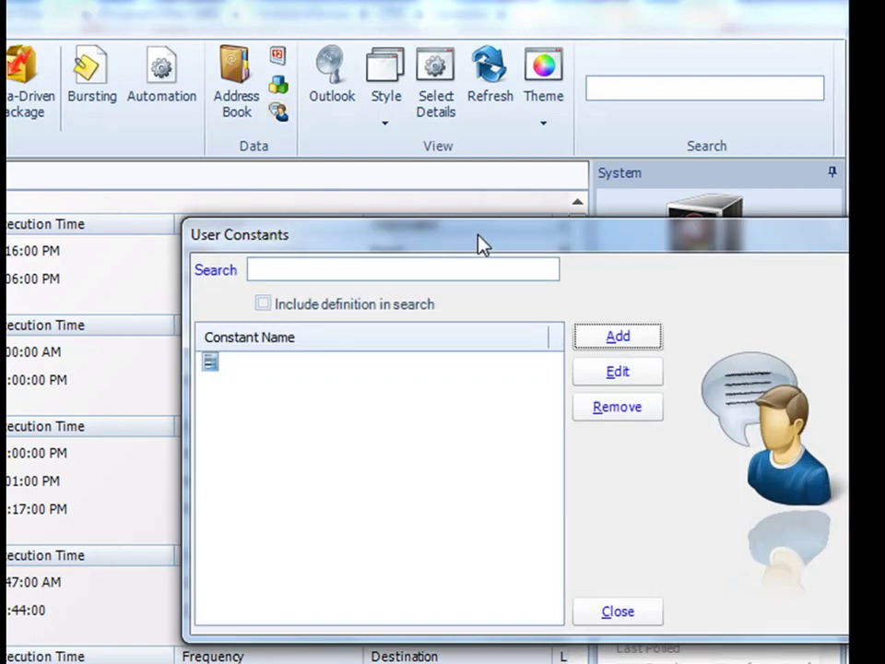
pyautogui.moveTo(470, 241); pyautogui.dragTo(391, 151)
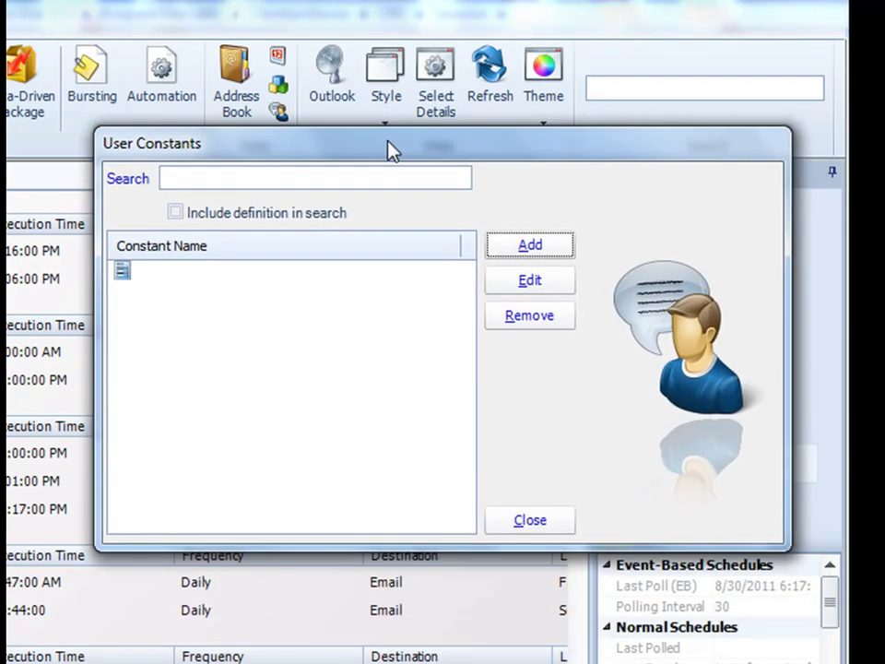
pyautogui.click(503, 245)
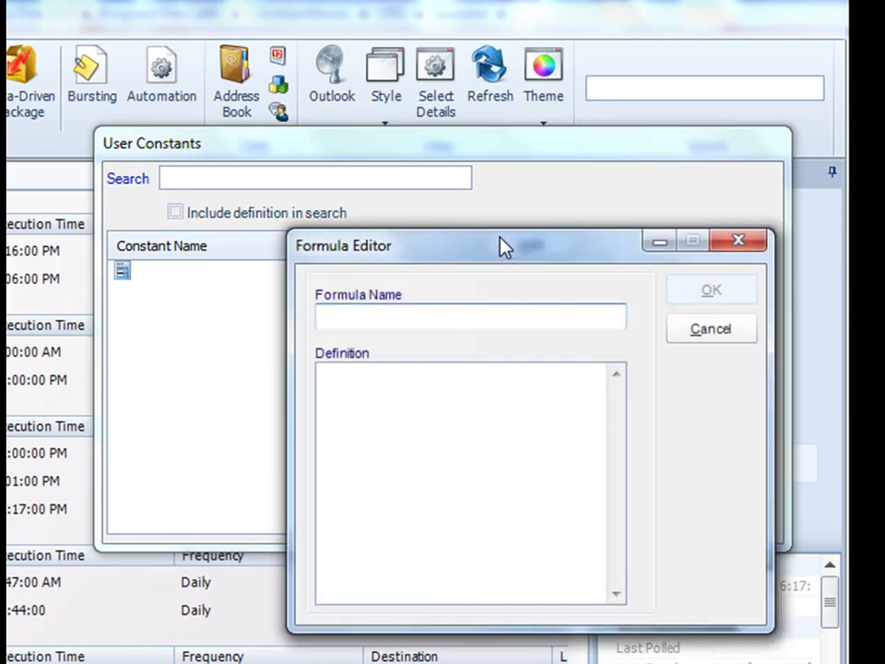
pyautogui.moveTo(487, 257); pyautogui.dragTo(437, 170)
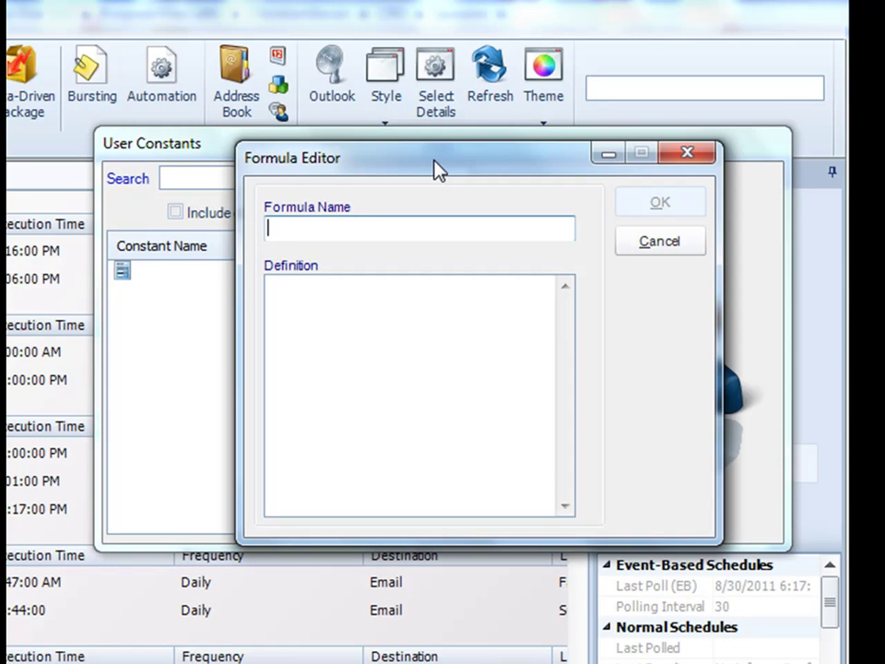
pyautogui.click(686, 248)
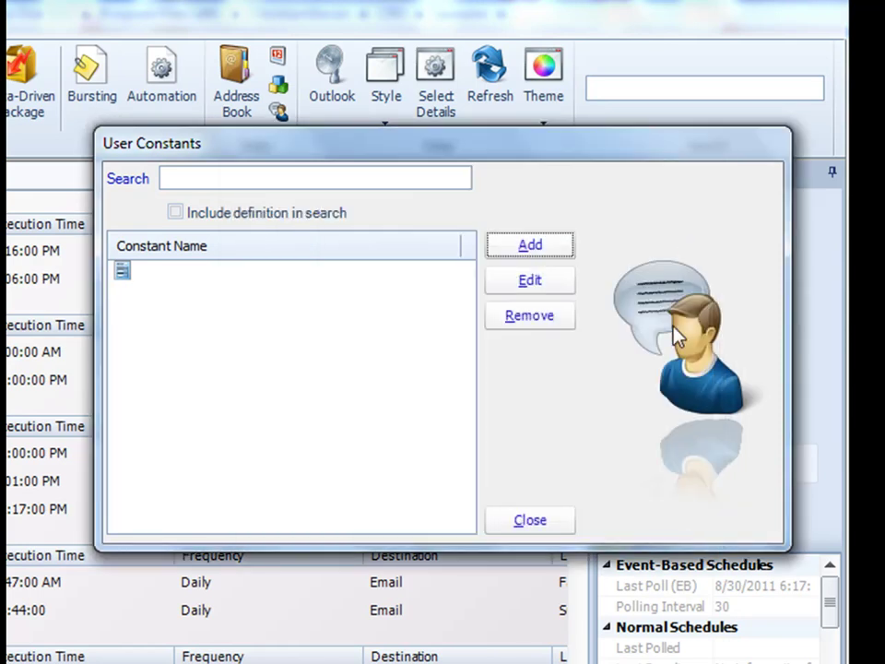
pyautogui.click(549, 524)
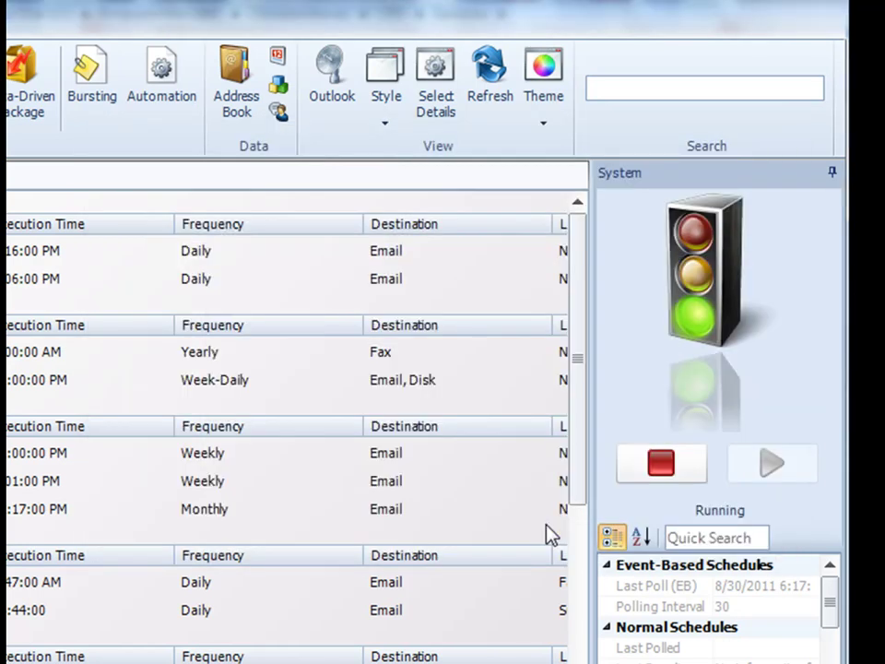